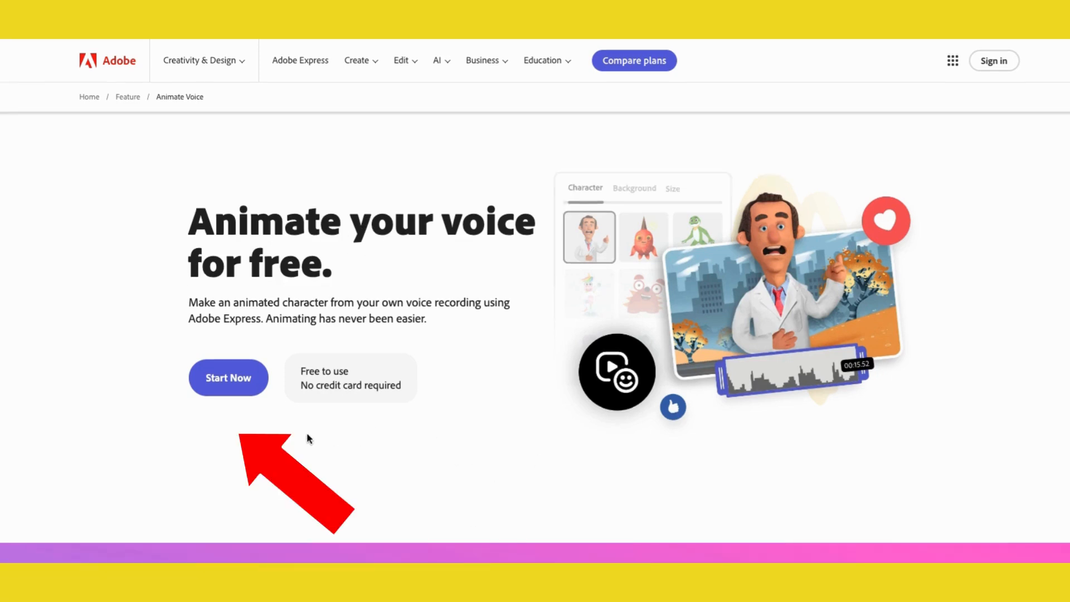
# - Start the free Animate Voice tool and scroll through the character gallery
pyautogui.click(225, 377)
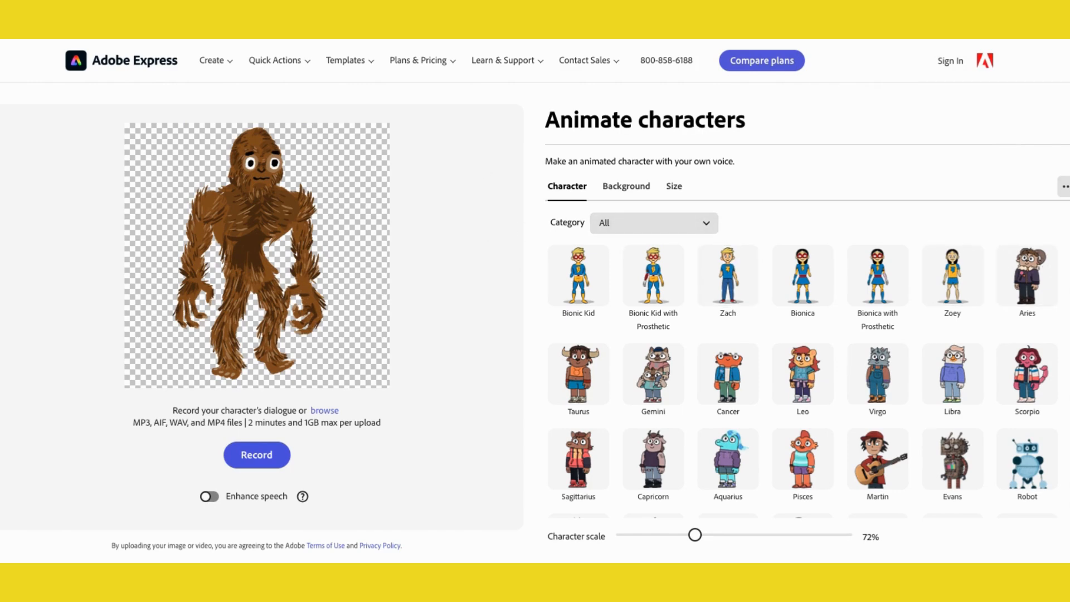
pyautogui.scroll(-2, 1067, 279)
pyautogui.scroll(-10, 1067, 279)
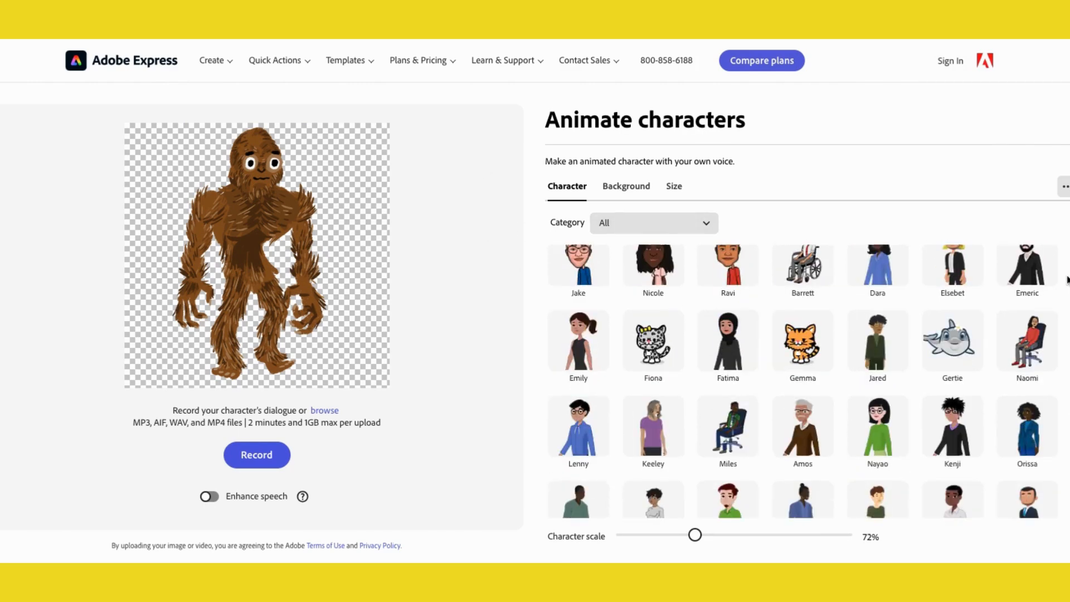
pyautogui.scroll(-10, 1066, 279)
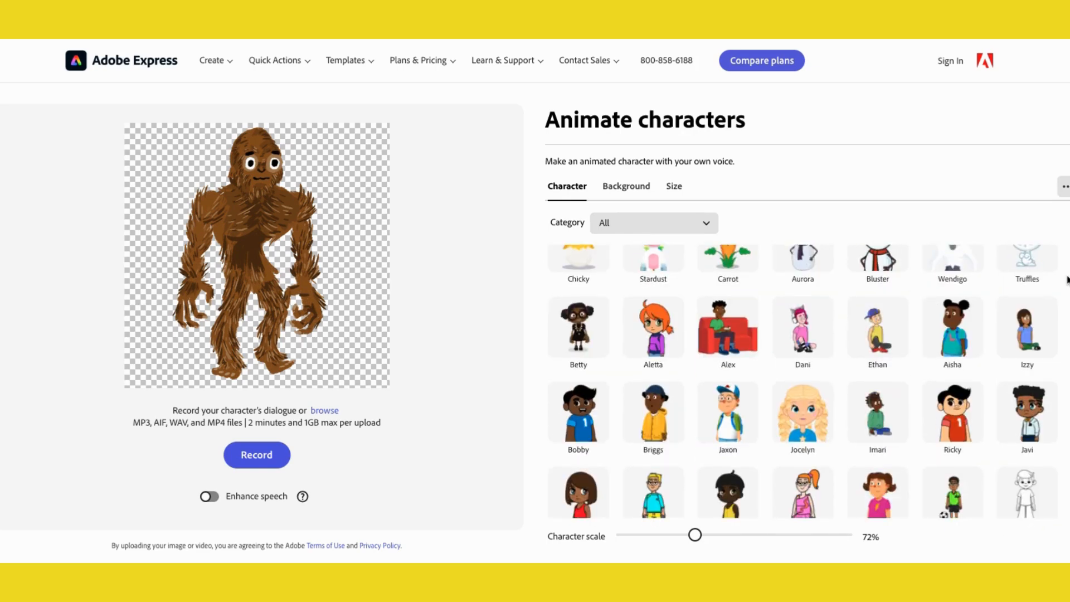
pyautogui.scroll(-6, 1067, 278)
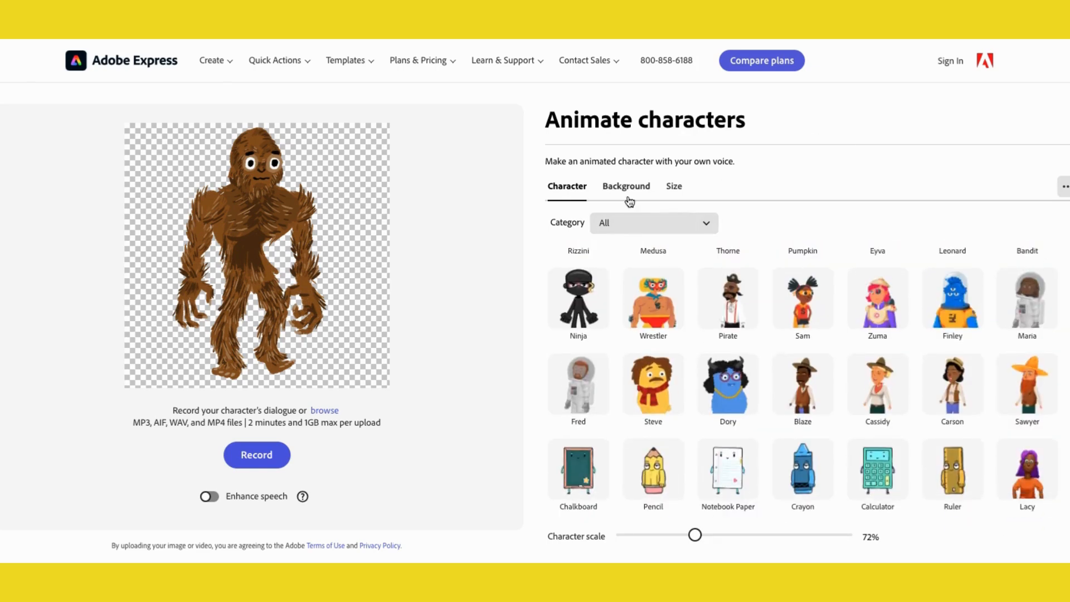
# - Browse the character categories New, All People, Young People, Professional People and Costumed Characters
pyautogui.click(710, 225)
pyautogui.click(621, 271)
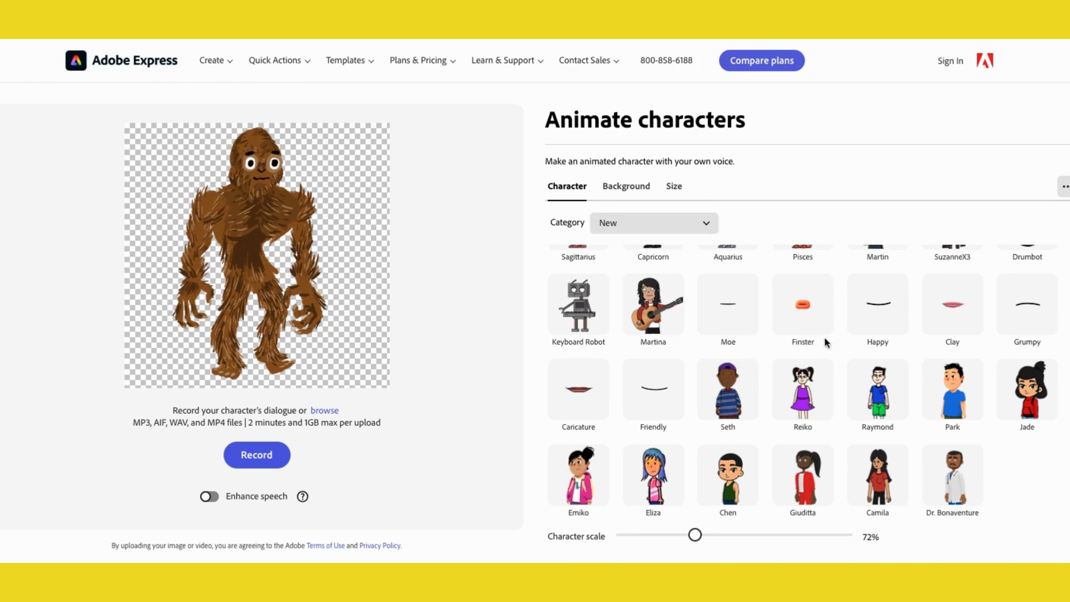
pyautogui.scroll(4, 846, 345)
pyautogui.click(684, 227)
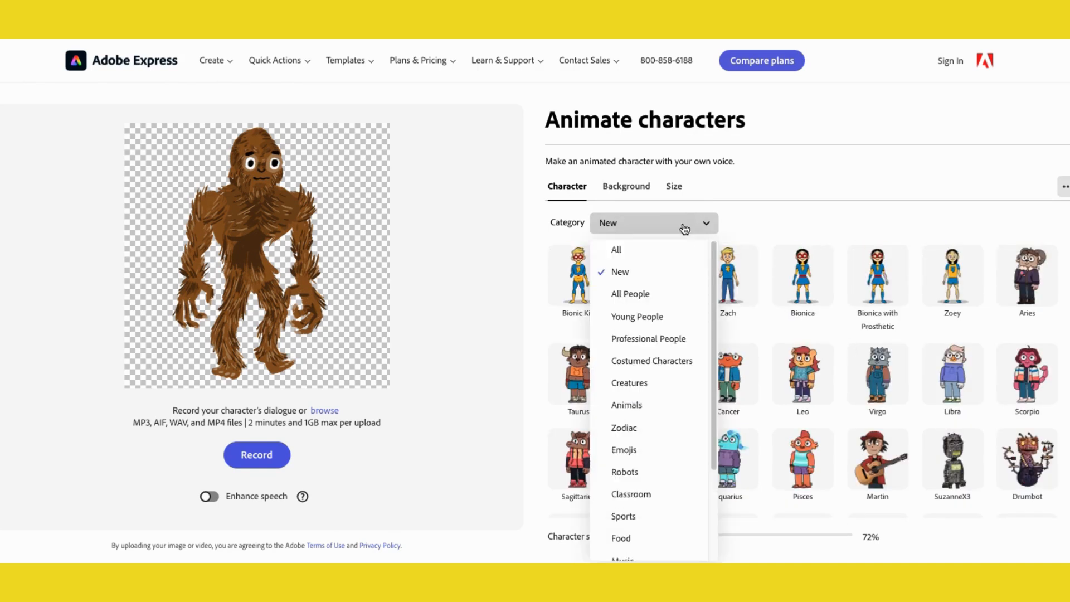
pyautogui.click(633, 294)
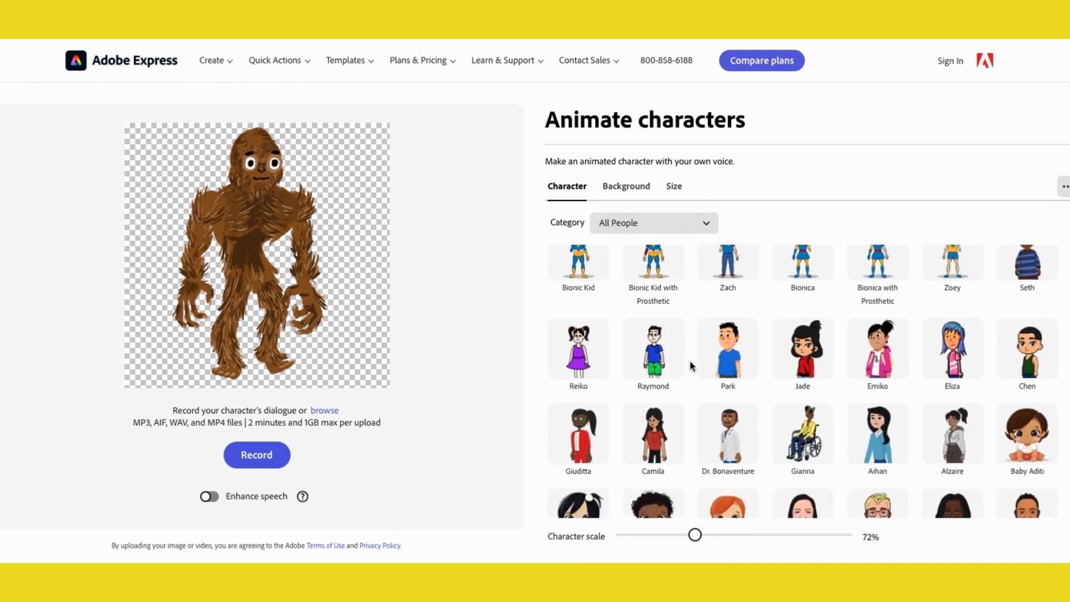
pyautogui.scroll(-5, 690, 366)
pyautogui.click(673, 228)
pyautogui.click(645, 322)
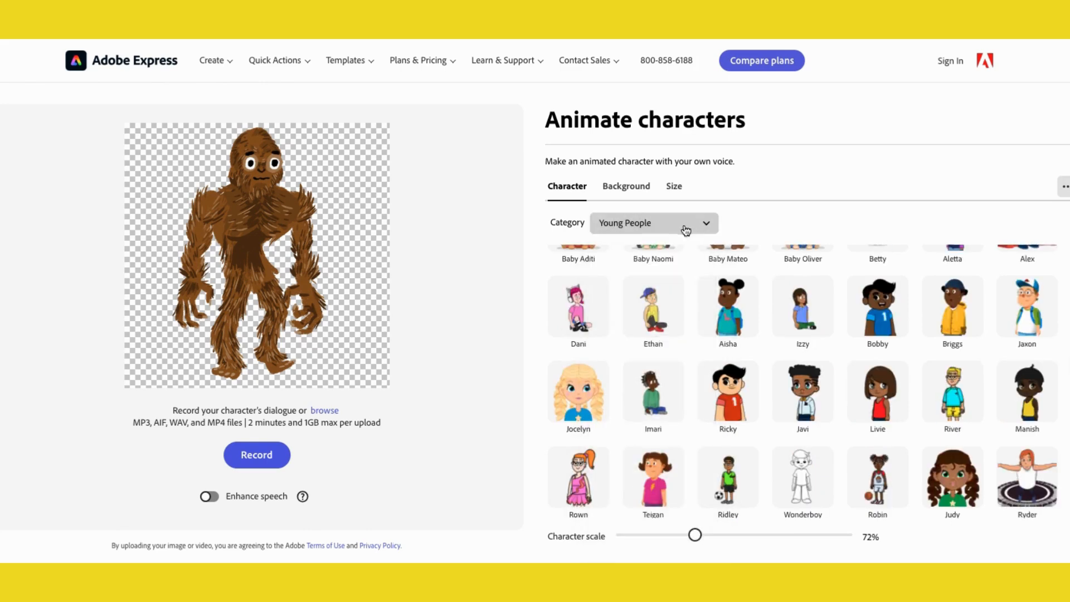
pyautogui.click(685, 229)
pyautogui.click(680, 337)
pyautogui.click(652, 229)
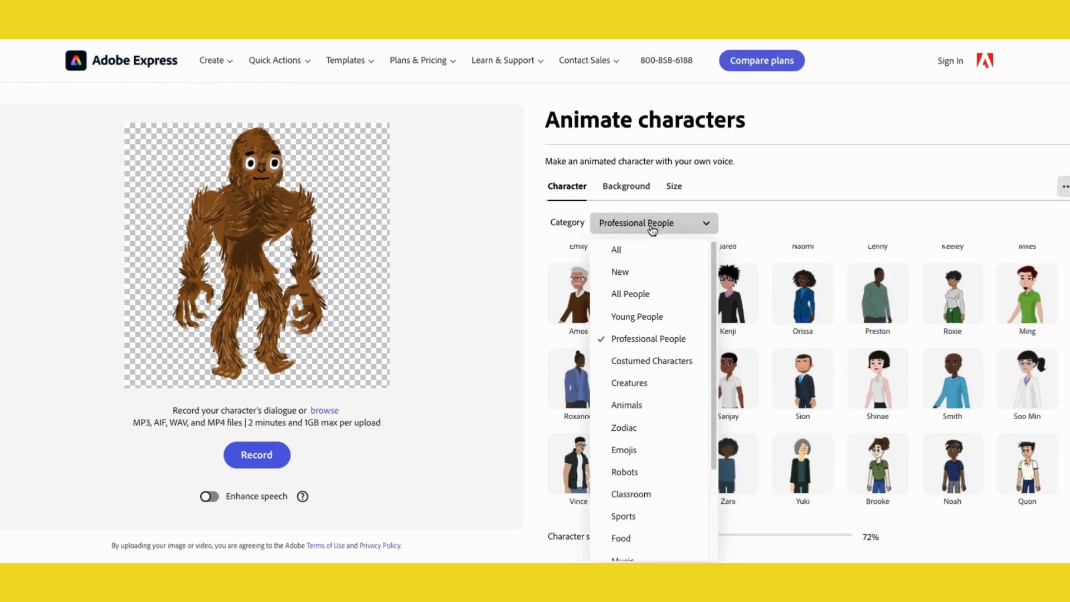
pyautogui.click(654, 361)
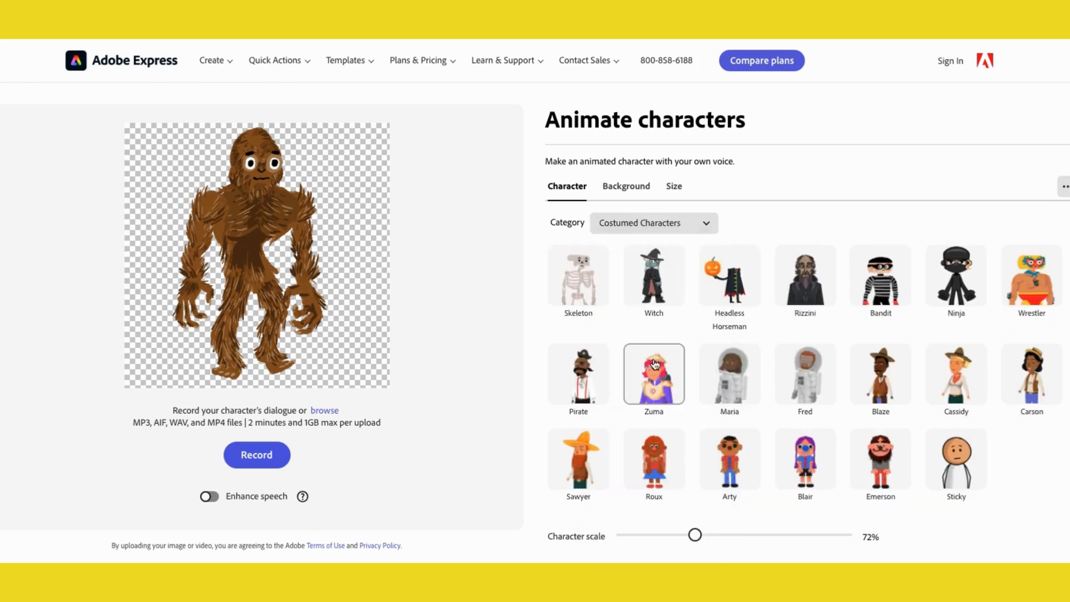
# - Filter the character gallery to the Animals category
pyautogui.click(661, 229)
pyautogui.scroll(-2, 650, 341)
pyautogui.click(628, 327)
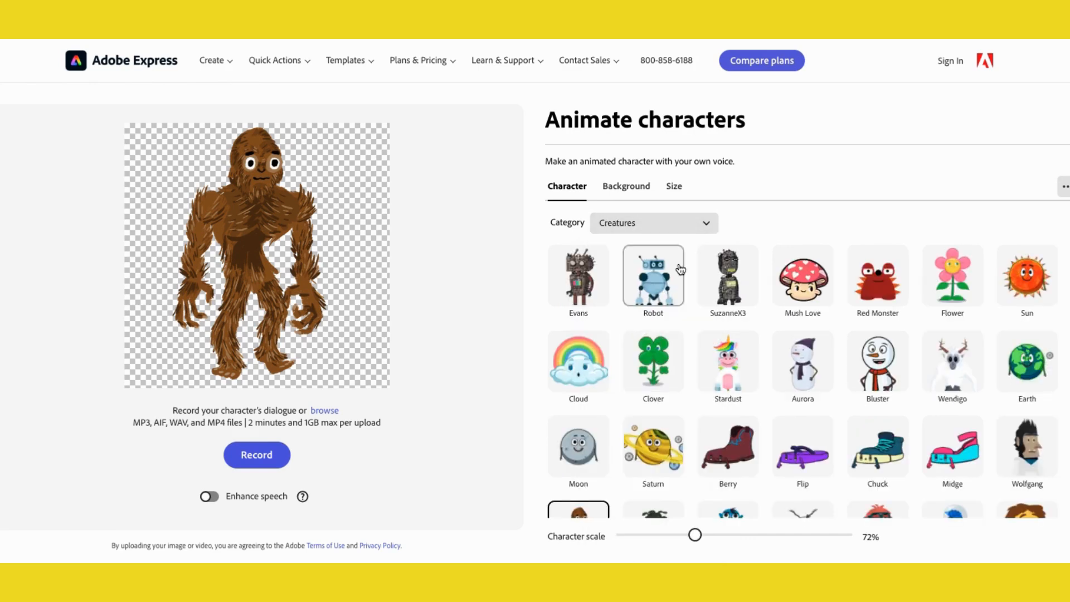
pyautogui.click(645, 229)
pyautogui.click(635, 405)
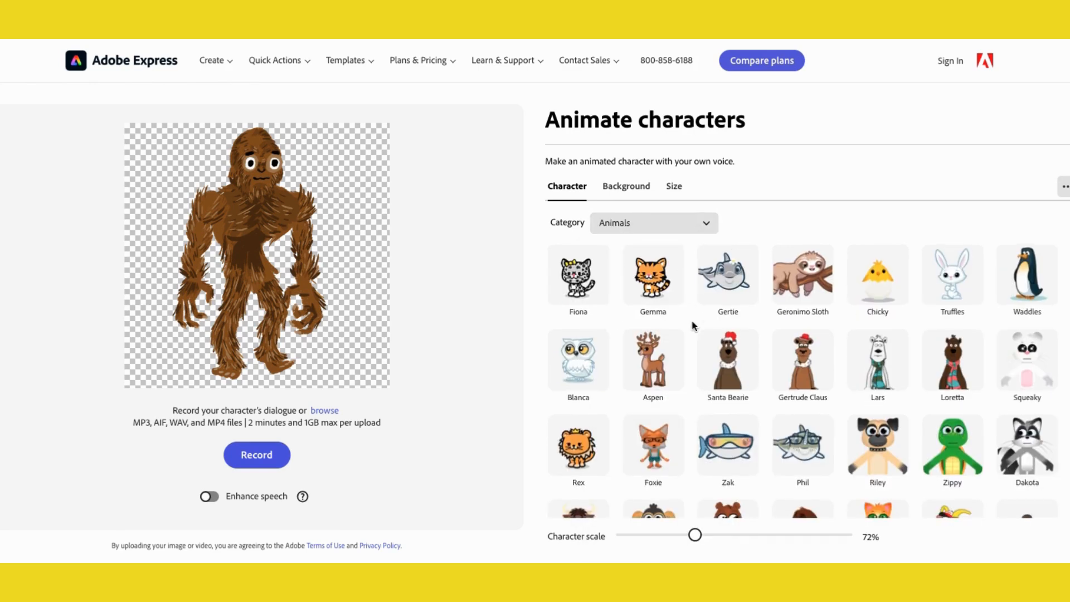
# - Select the Aspen reindeer as the character from the Animals gallery
pyautogui.scroll(-2, 694, 325)
pyautogui.scroll(1, 693, 325)
pyautogui.click(660, 228)
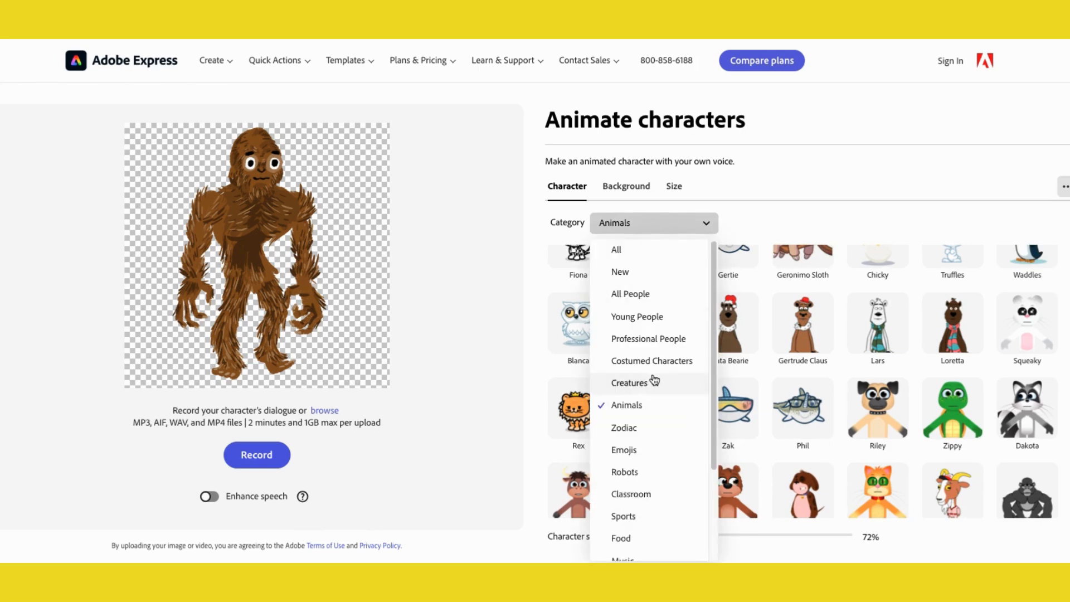
pyautogui.scroll(-2, 652, 379)
pyautogui.scroll(3, 652, 378)
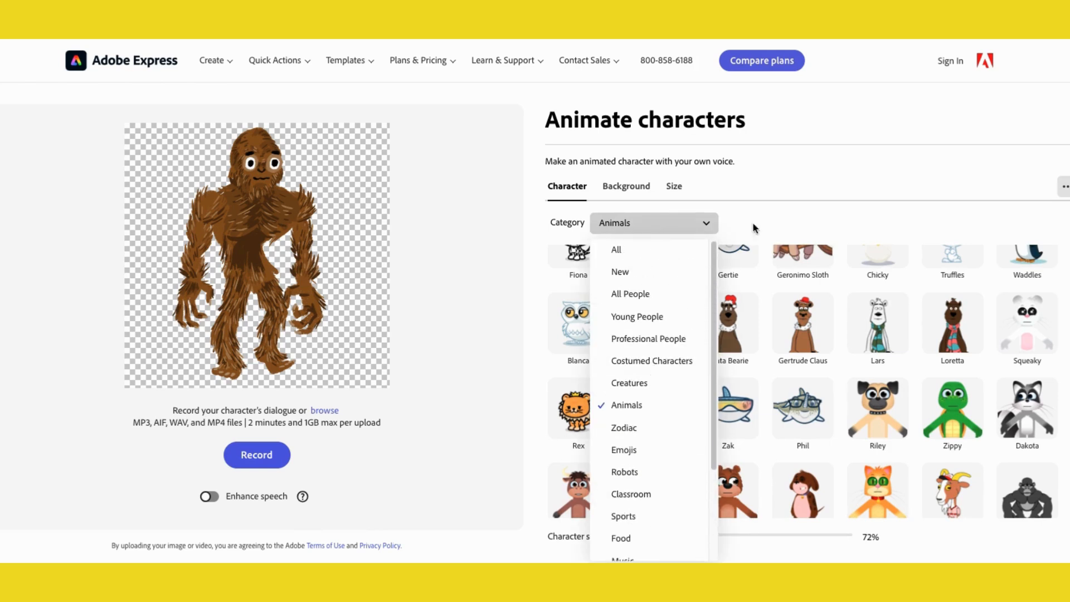
pyautogui.click(788, 219)
pyautogui.scroll(-1, 654, 361)
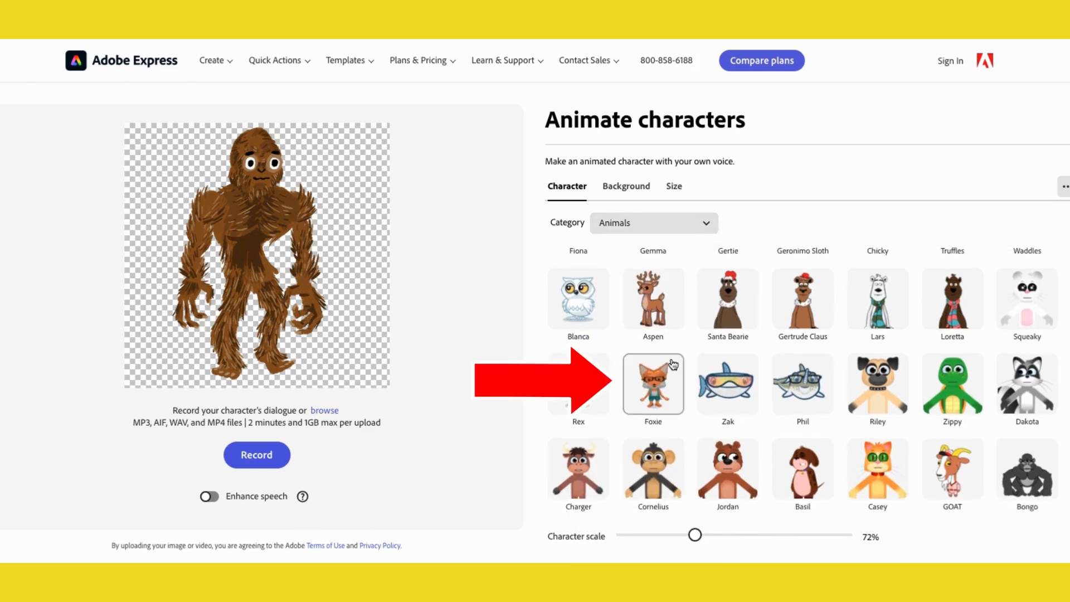
pyautogui.scroll(2, 654, 369)
pyautogui.click(654, 370)
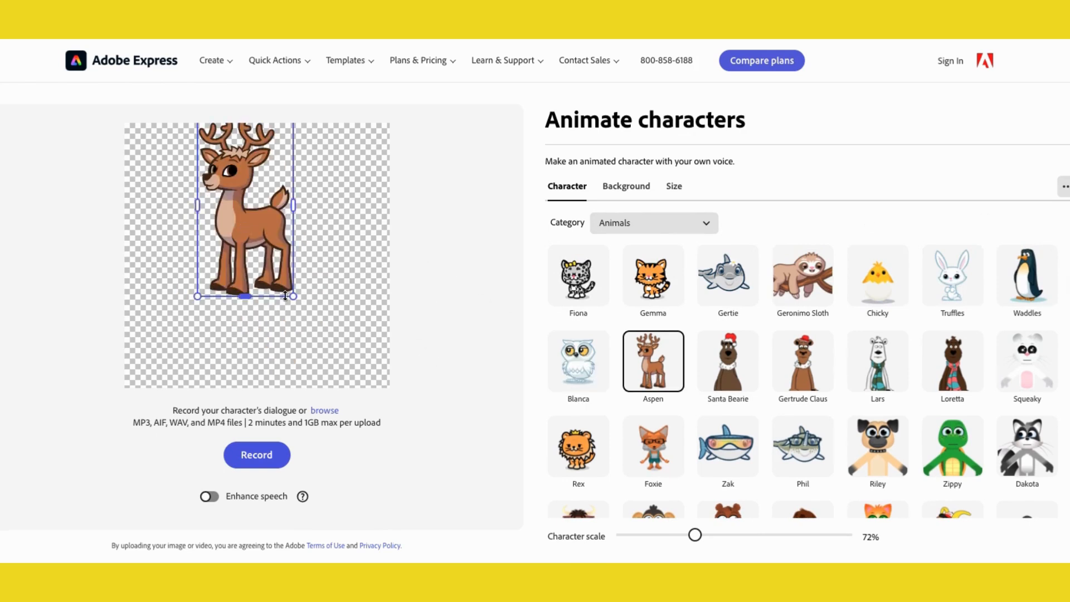
# - Enlarge the reindeer to about 97% character scale and reposition it in the canvas
pyautogui.moveTo(292, 296); pyautogui.dragTo(334, 354)
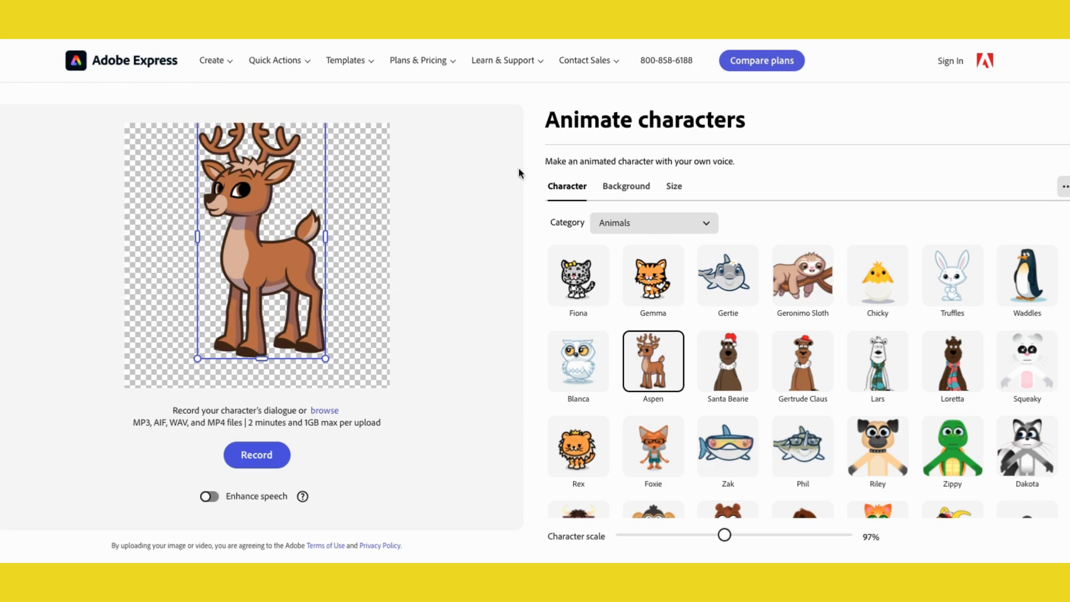
pyautogui.moveTo(234, 189); pyautogui.dragTo(226, 208)
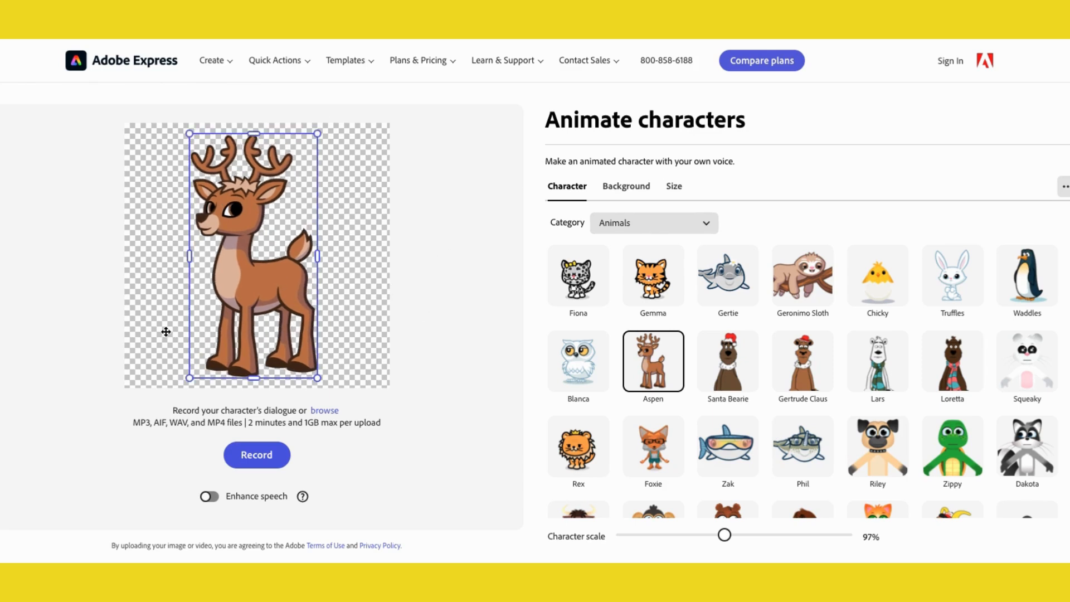
# - Try several preset backgrounds such as Spring Sunrise and Ballpark, ending on Transparent
pyautogui.click(624, 190)
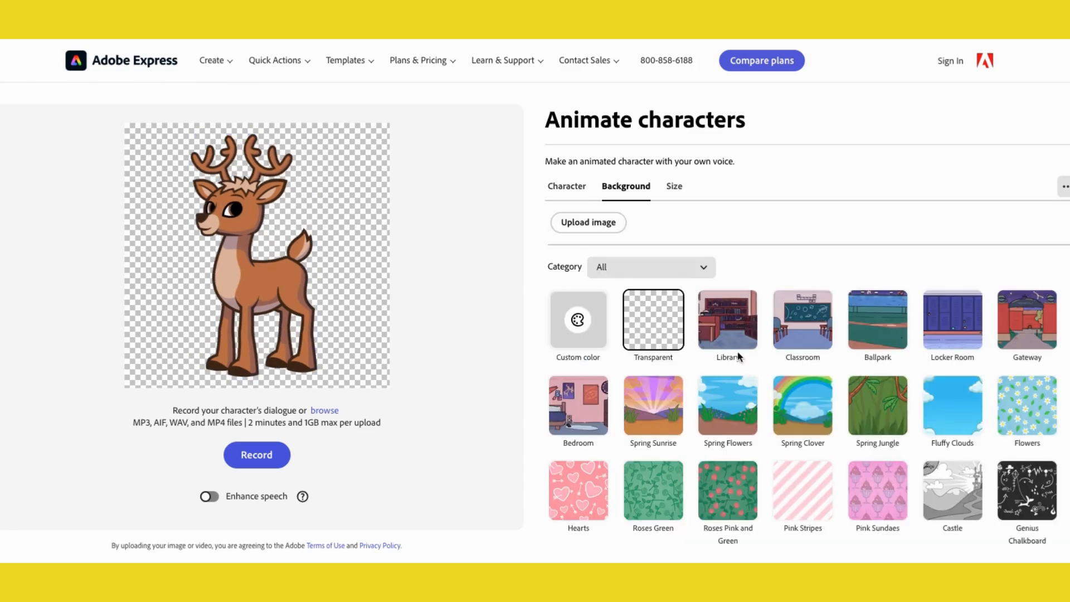
pyautogui.click(806, 413)
pyautogui.click(656, 412)
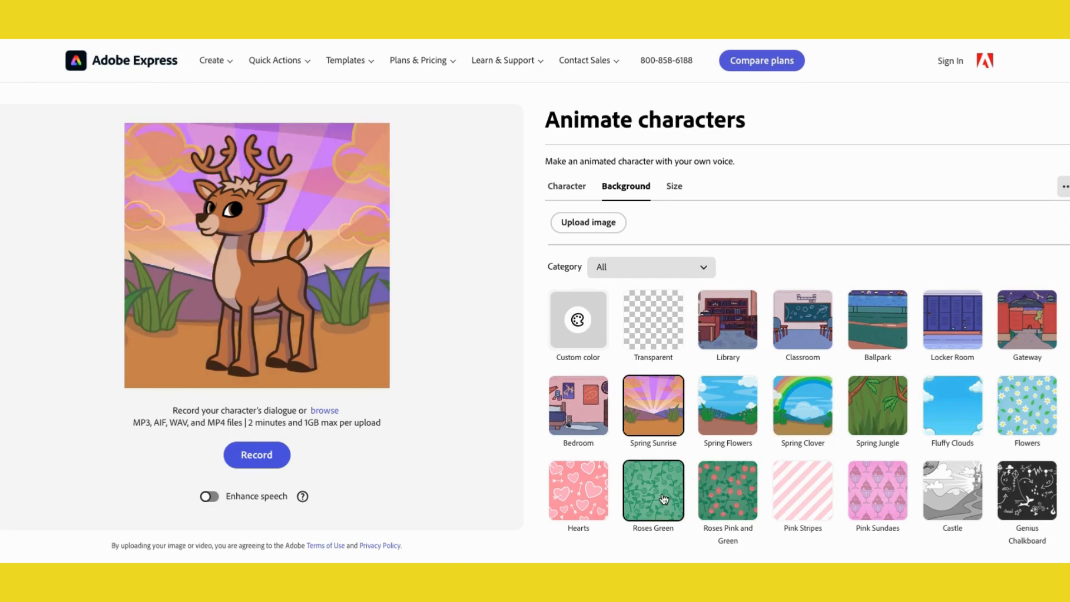
pyautogui.click(664, 498)
pyautogui.click(802, 496)
pyautogui.click(876, 319)
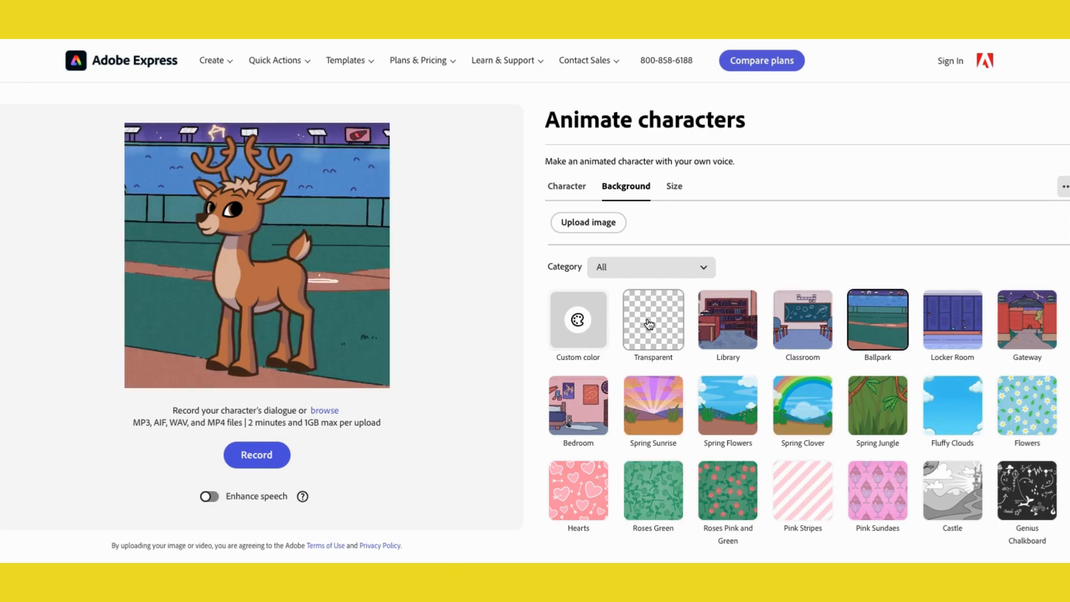
pyautogui.click(649, 324)
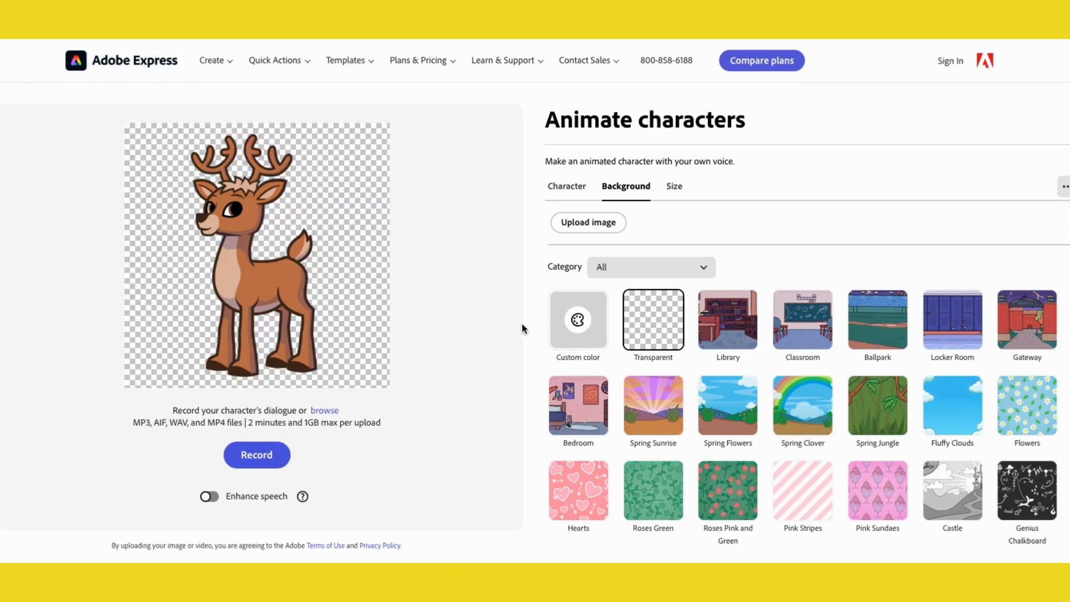
# - Set the aspect ratio to YouTube Landscape 16:9, 1920 x 1080
pyautogui.click(673, 189)
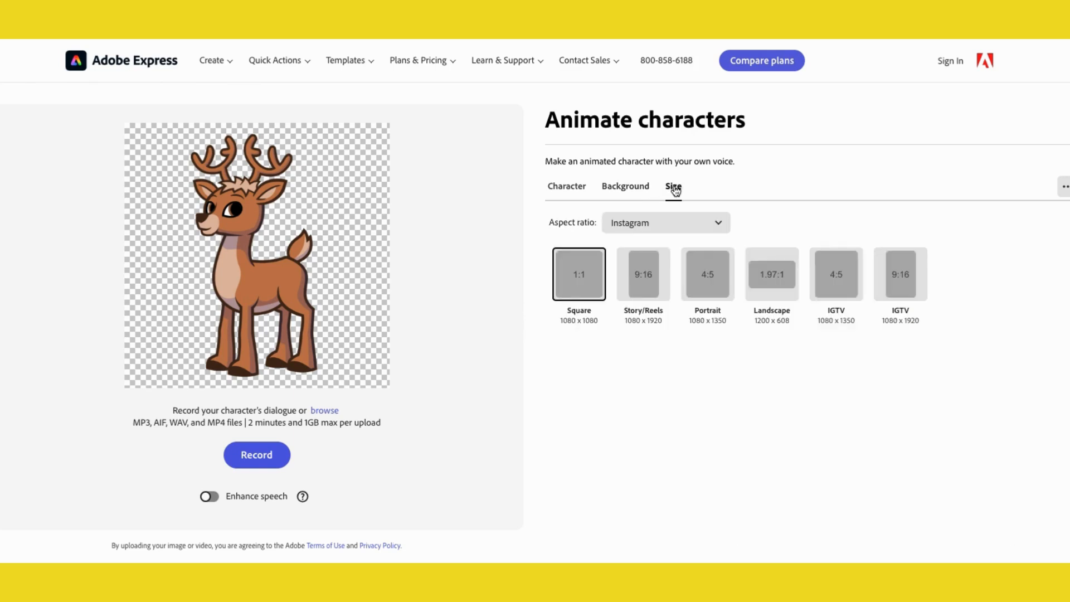
pyautogui.click(652, 226)
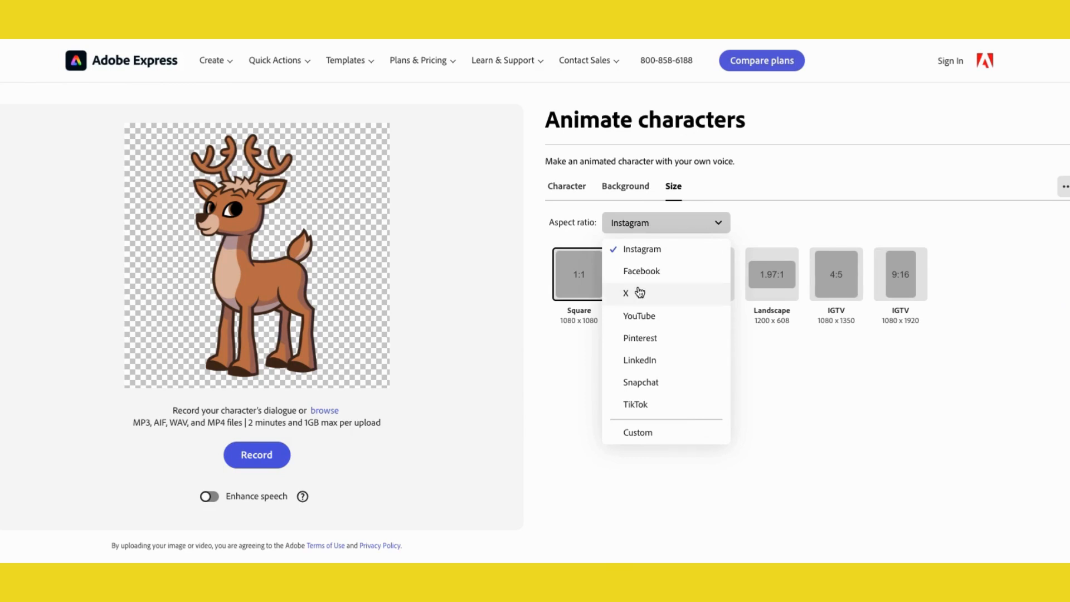
pyautogui.click(641, 316)
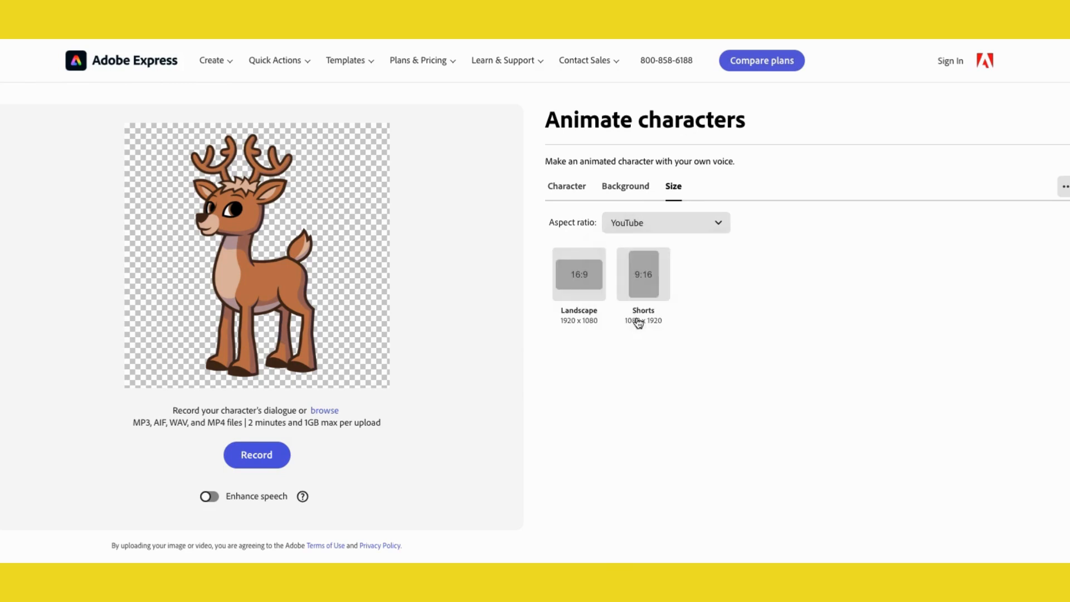
pyautogui.click(579, 276)
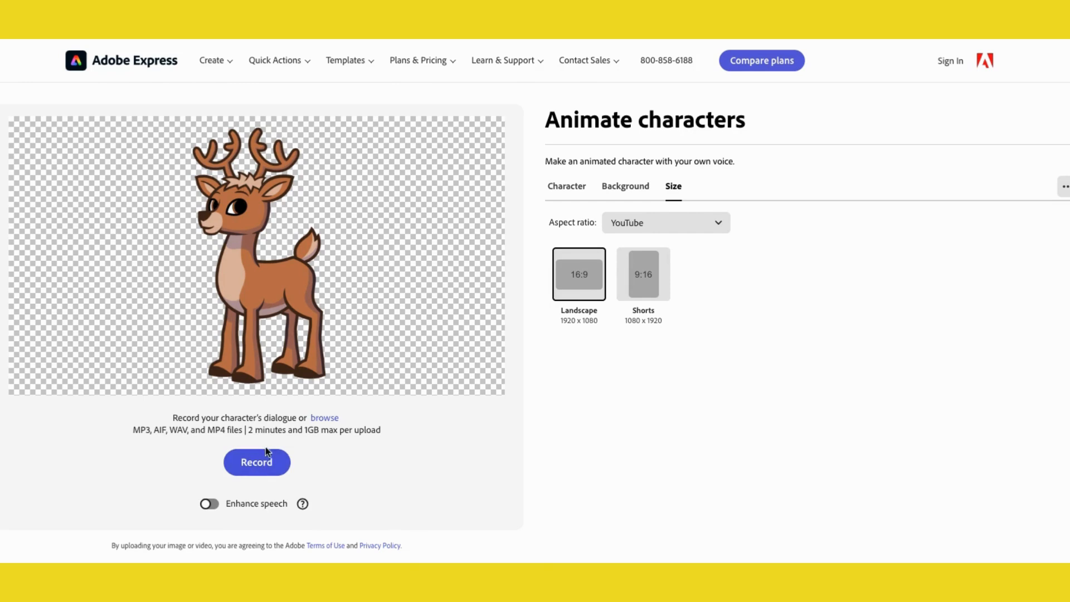
# - Upload the audio file Santa.mp3 as the character's dialogue
pyautogui.click(320, 422)
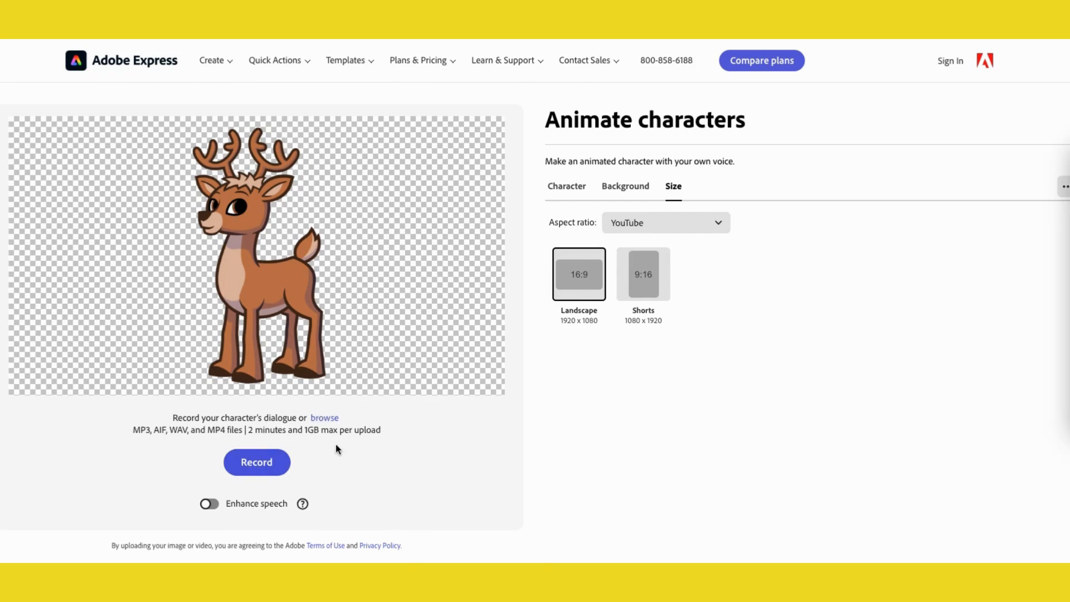
pyautogui.press('Escape')
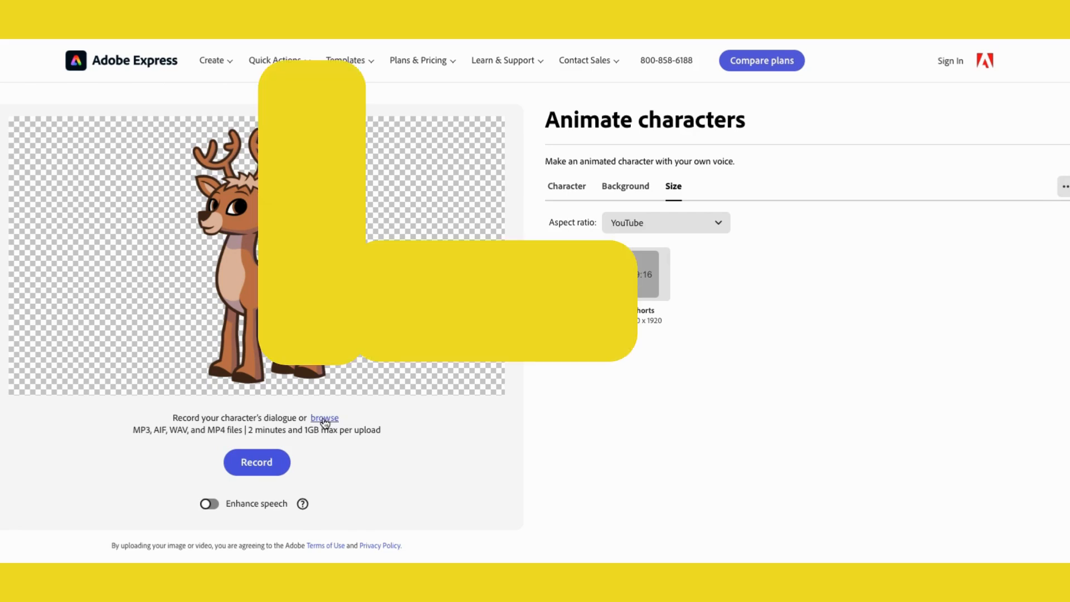
pyautogui.click(325, 419)
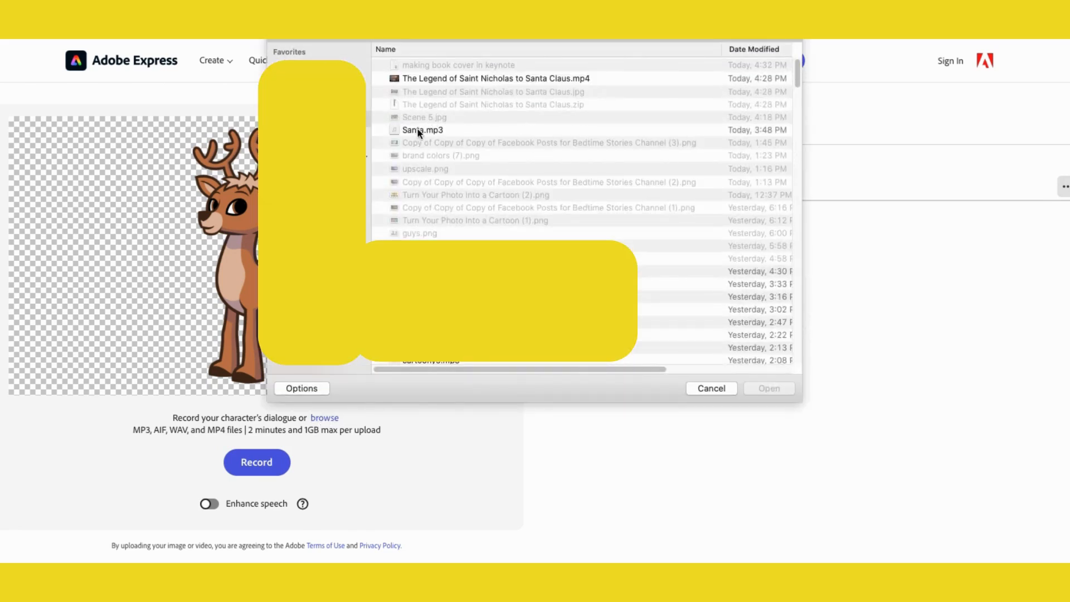
pyautogui.click(419, 131)
pyautogui.click(769, 388)
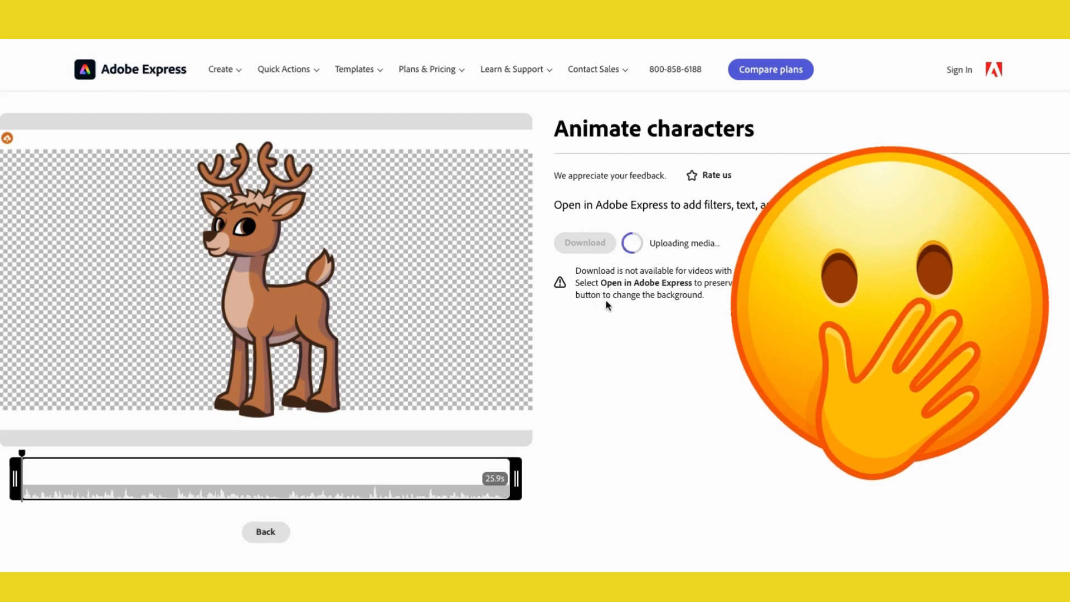
# - Return to editing and apply a snowy winter background to the scene
pyautogui.click(268, 533)
pyautogui.click(630, 196)
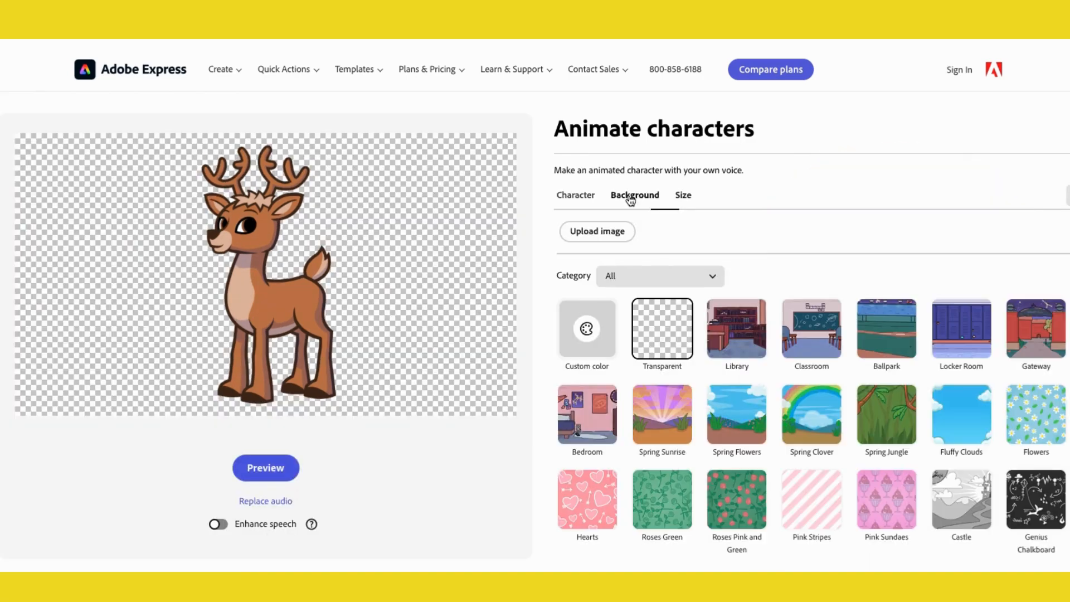
pyautogui.scroll(-2, 545, 433)
pyautogui.scroll(-2, 730, 413)
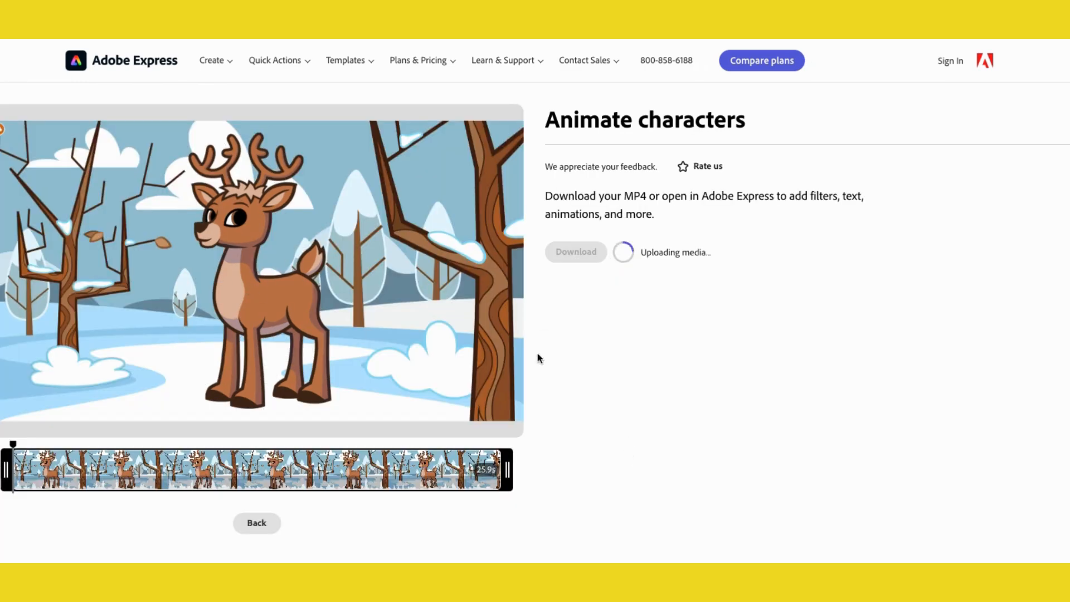
# - Play the finished animation preview and try to download the video
pyautogui.click(256, 273)
pyautogui.click(256, 274)
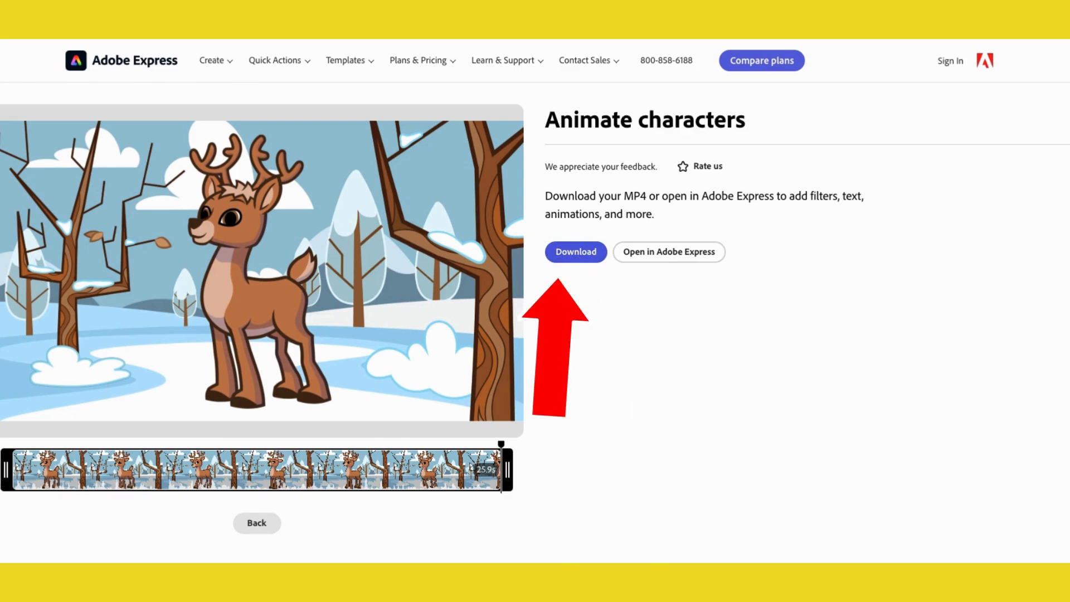
pyautogui.click(644, 257)
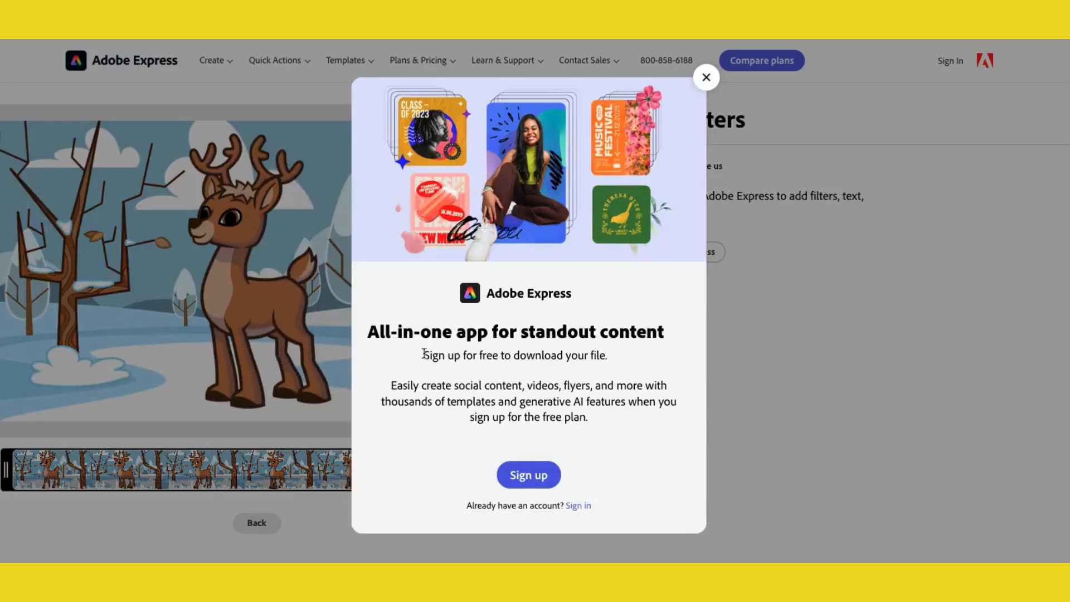
pyautogui.moveTo(423, 355); pyautogui.dragTo(614, 354)
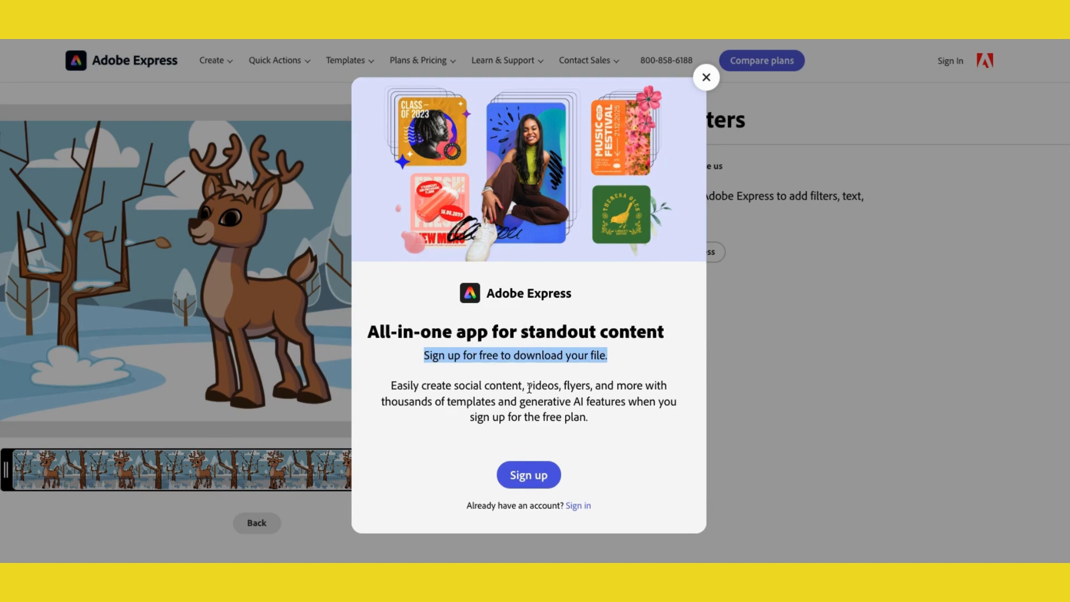
# - Sign up to open the animation in the editor, then add the Spring Special social text template to the scene
pyautogui.click(528, 476)
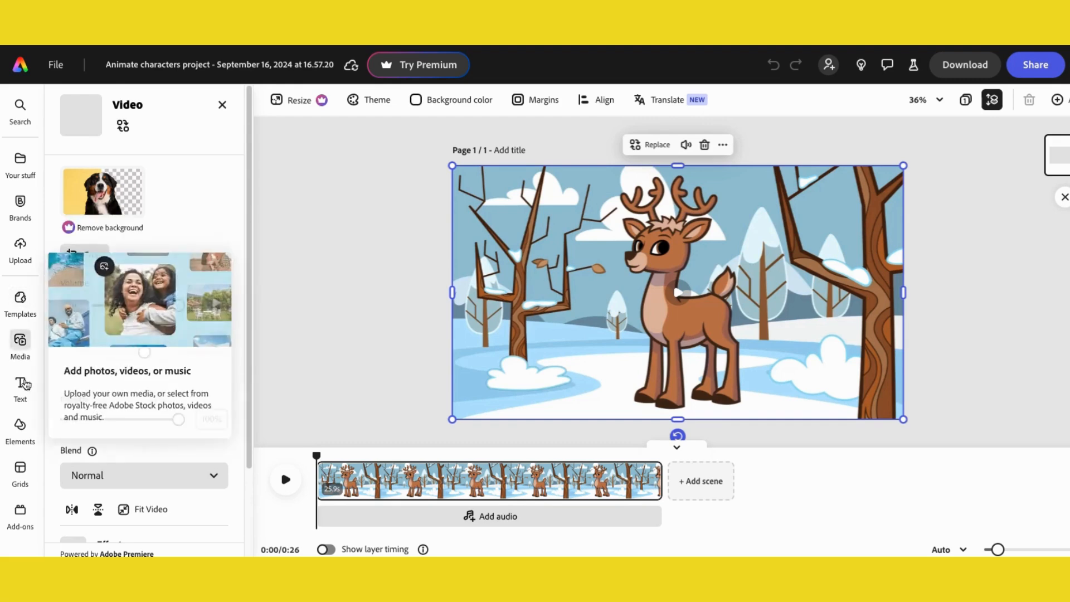
pyautogui.click(20, 384)
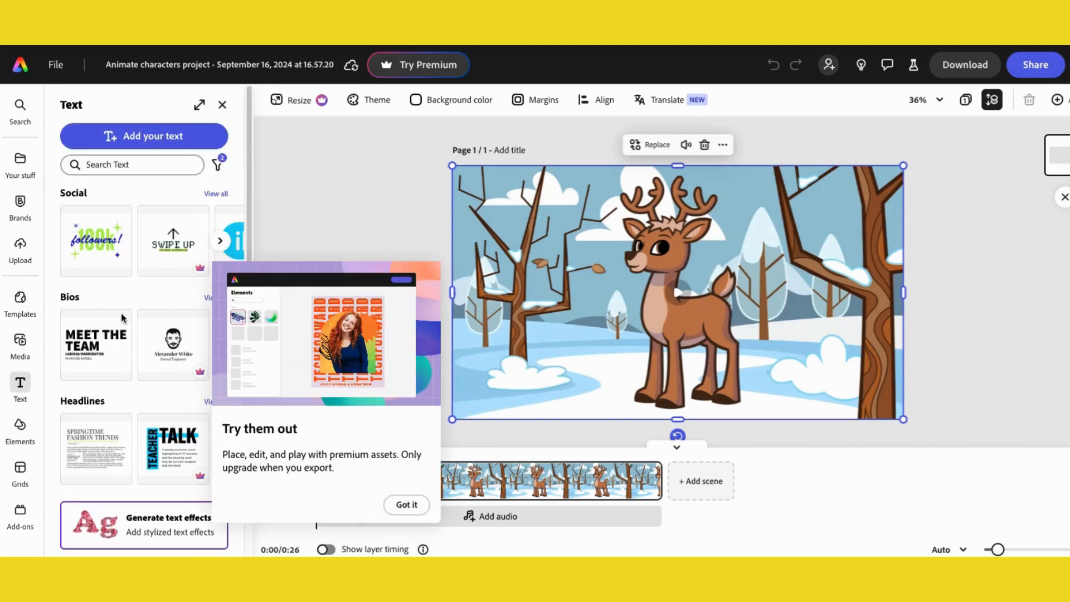
pyautogui.click(216, 195)
pyautogui.scroll(-5, 208, 367)
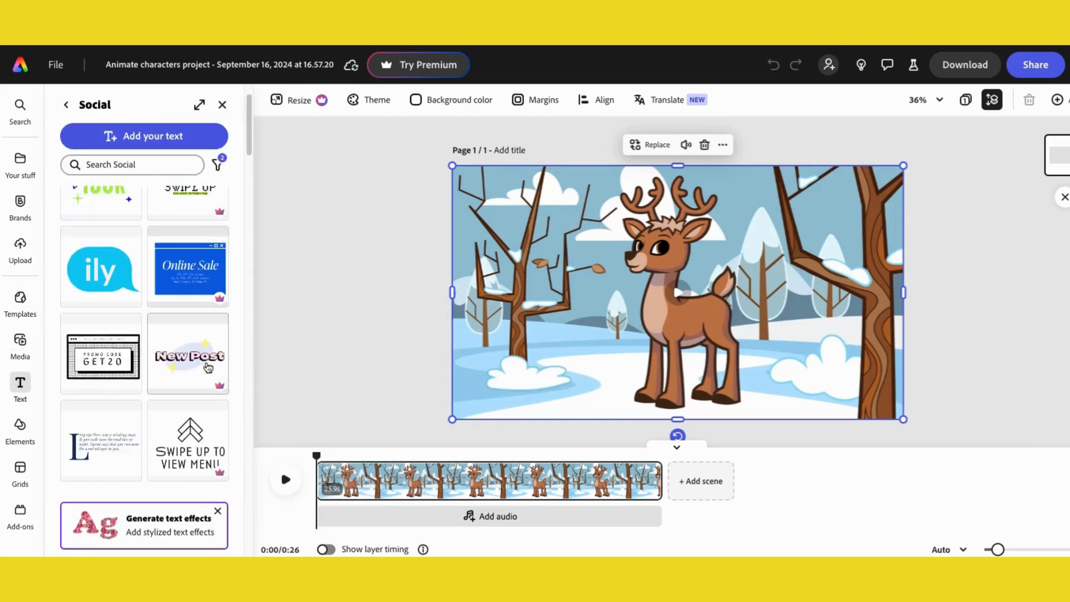
pyautogui.scroll(-5, 207, 367)
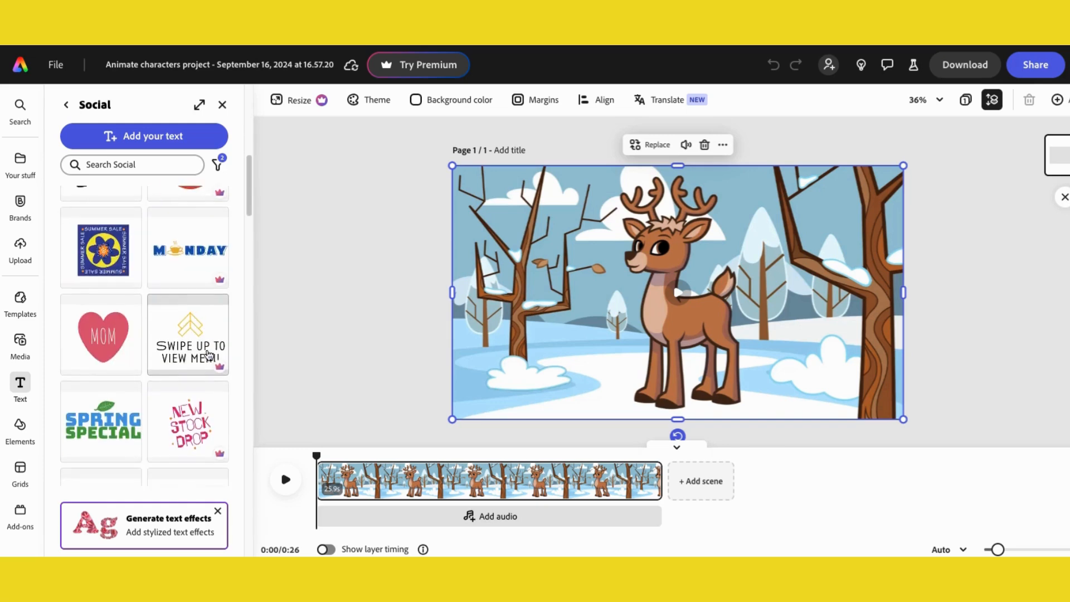
pyautogui.click(102, 311)
pyautogui.click(669, 300)
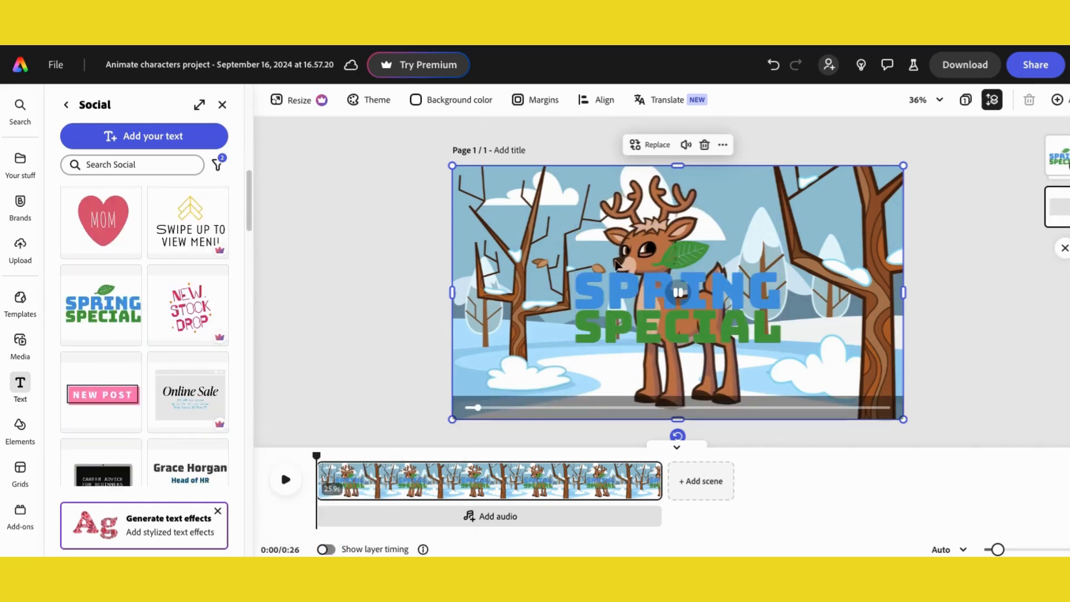
# - Move the Spring Special text group to the upper left of the scene and delete its leaf icon
pyautogui.moveTo(582, 305); pyautogui.dragTo(606, 325)
pyautogui.click(911, 304)
pyautogui.moveTo(679, 305); pyautogui.dragTo(597, 245)
pyautogui.click(540, 193)
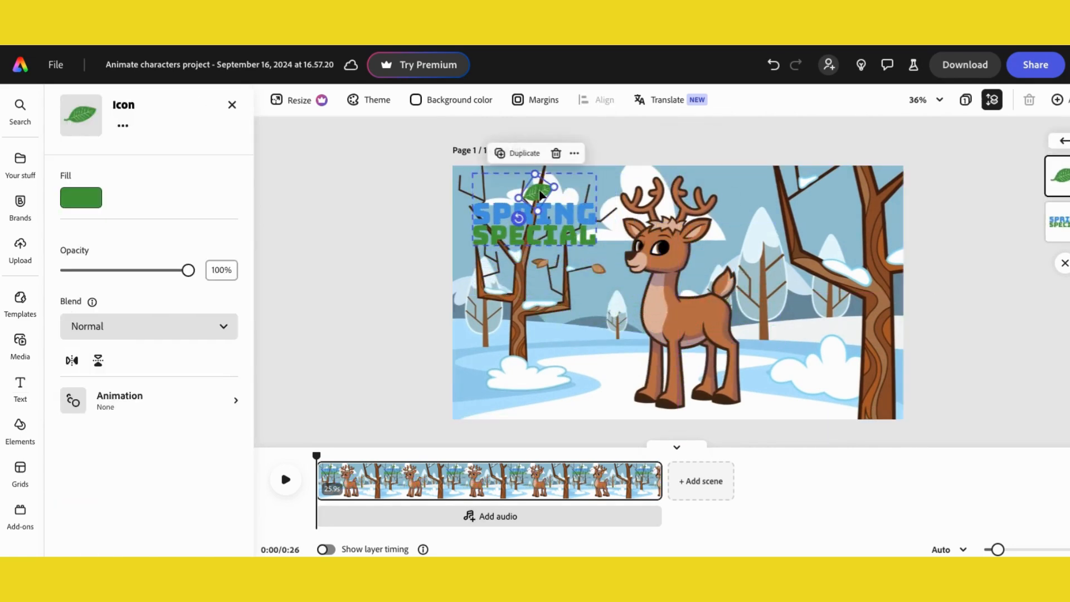
pyautogui.press('Delete')
# - Replace the template wording so the text reads MERRY CHRISTMAS
pyautogui.click(528, 216)
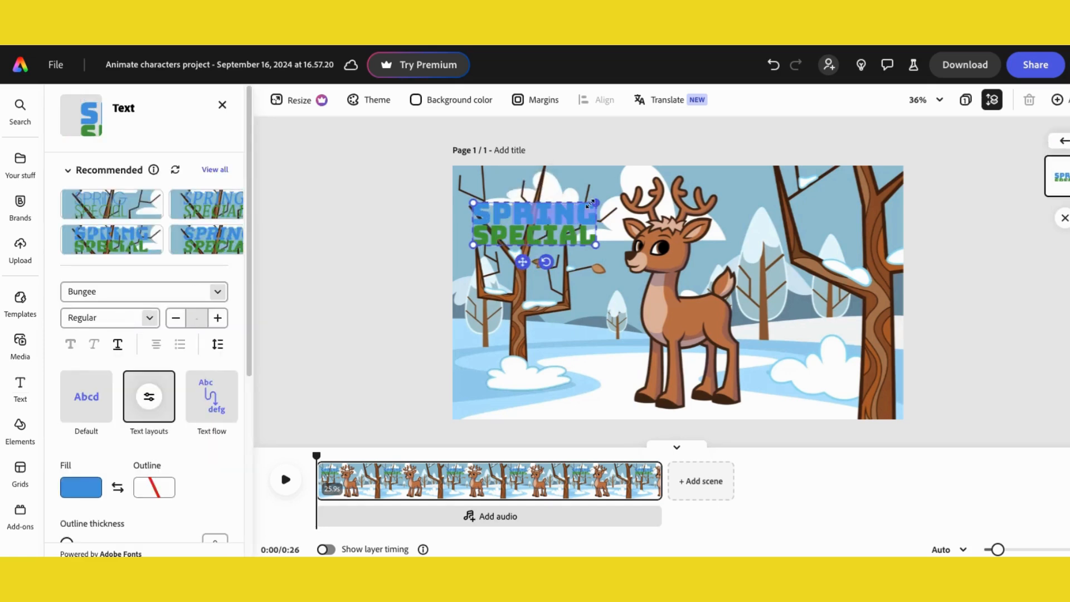
pyautogui.write('MERRY')
pyautogui.click(505, 208)
pyautogui.press('BackSpace')
pyautogui.press('BackSpace')
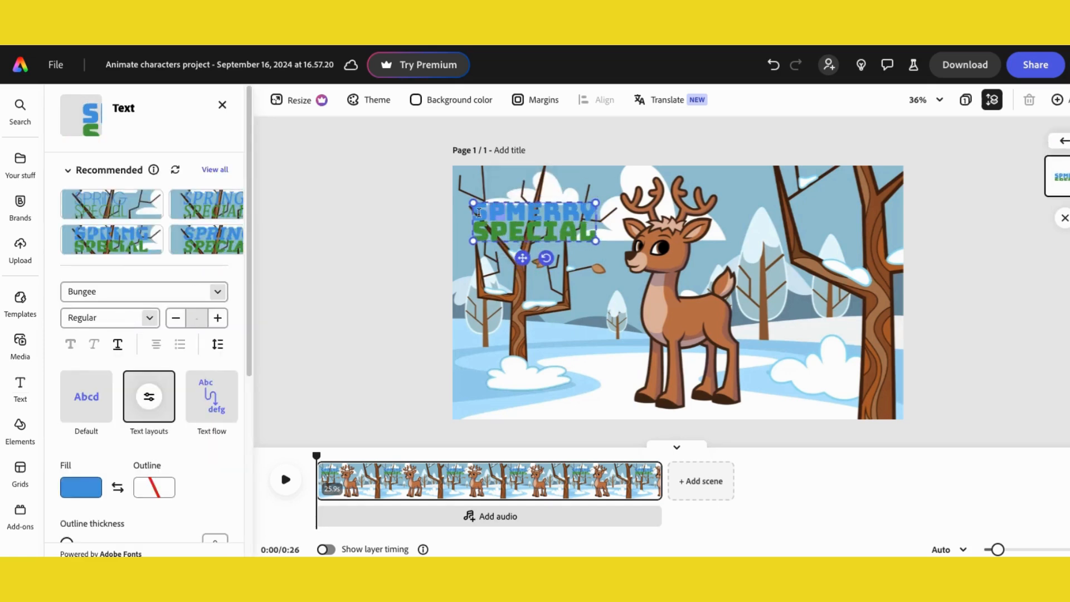
pyautogui.doubleClick(579, 234)
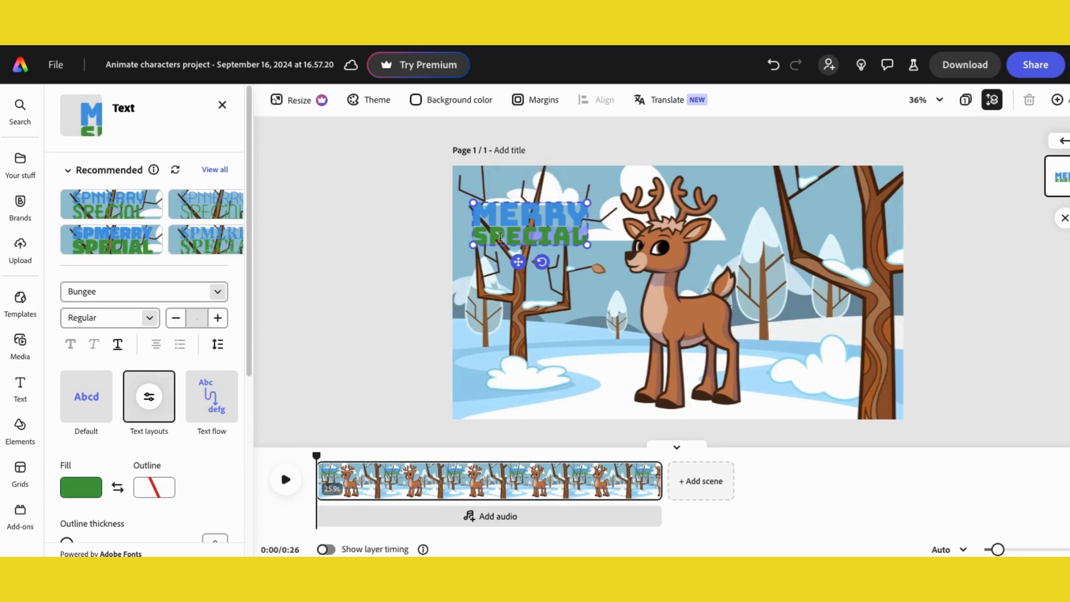
pyautogui.write('CHRISTMAS')
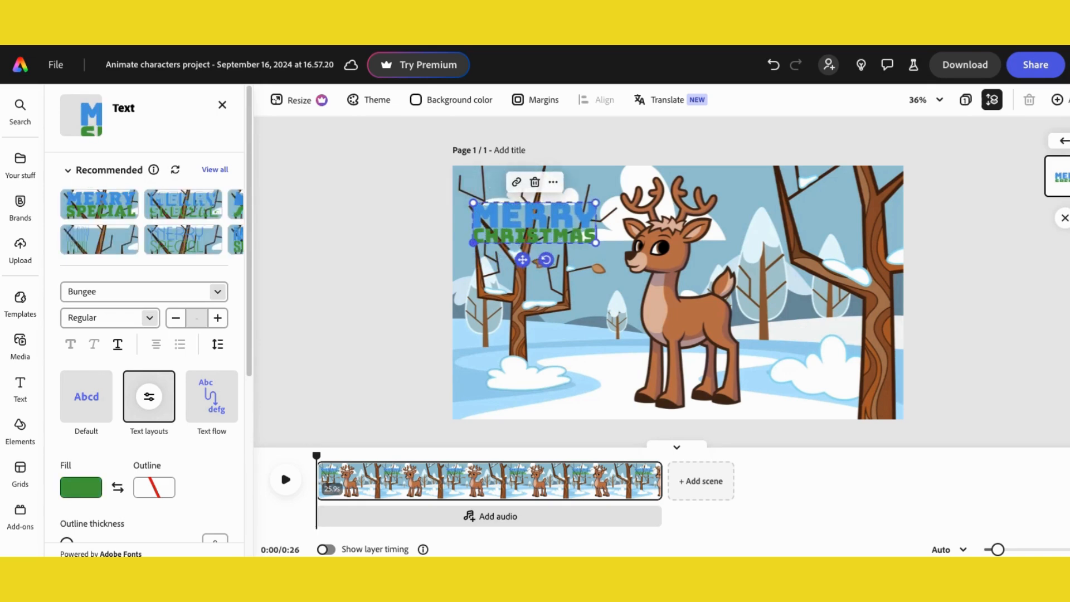
# - Select the MERRY CHRISTMAS text and set its fill to a custom red color
pyautogui.click(492, 218)
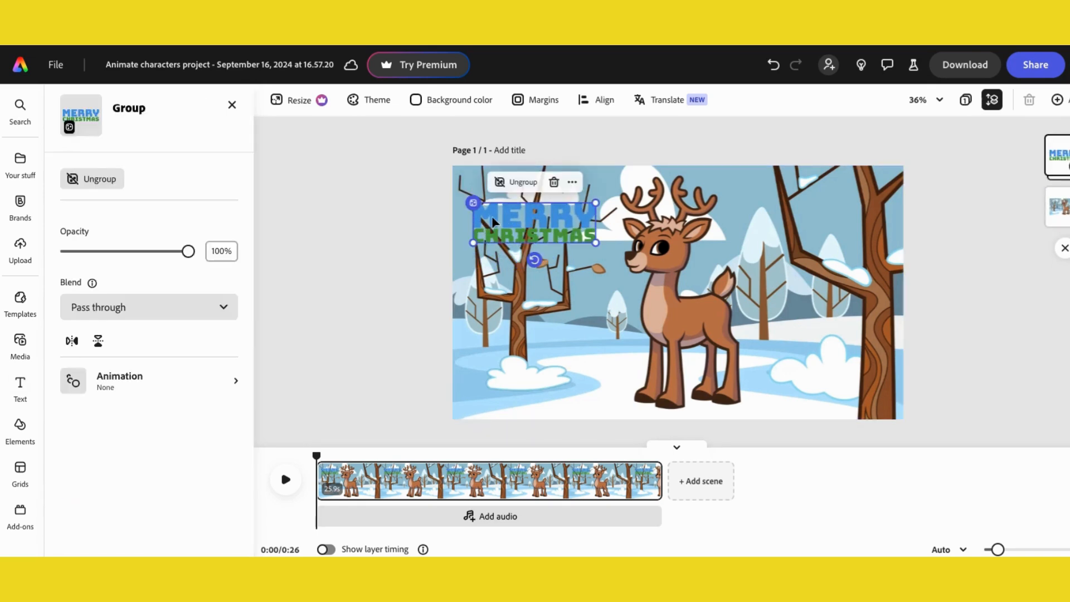
pyautogui.click(491, 219)
pyautogui.scroll(-5, 184, 362)
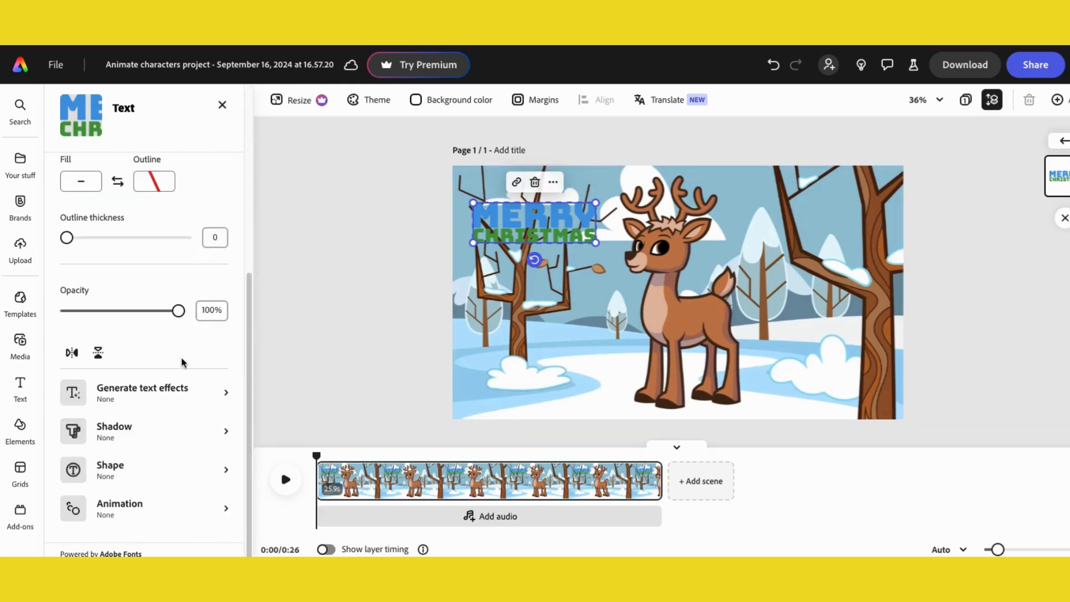
pyautogui.scroll(1, 193, 435)
pyautogui.scroll(4, 192, 430)
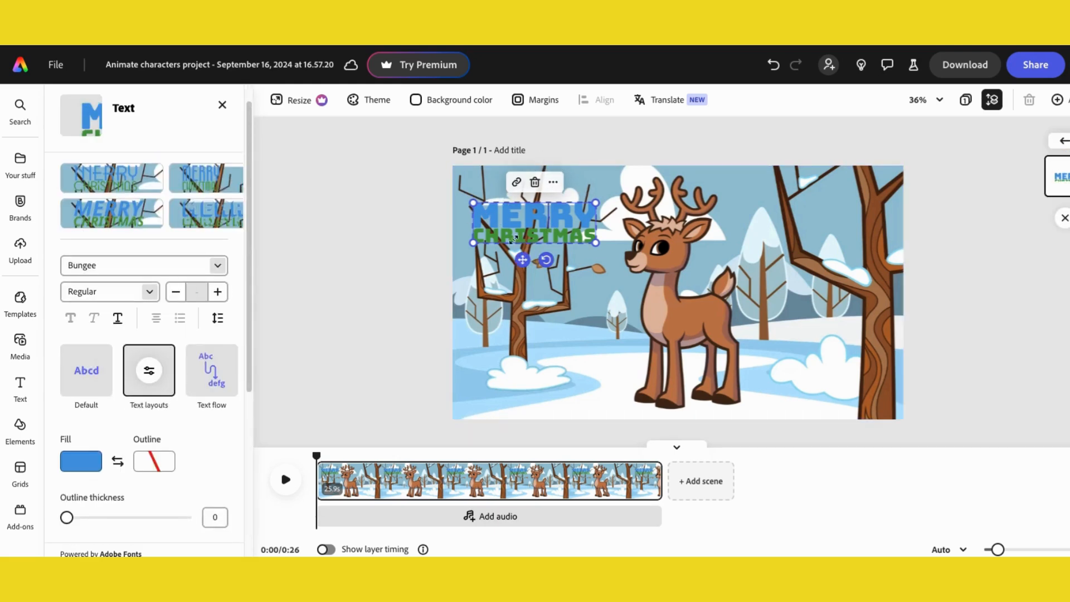
pyautogui.click(84, 461)
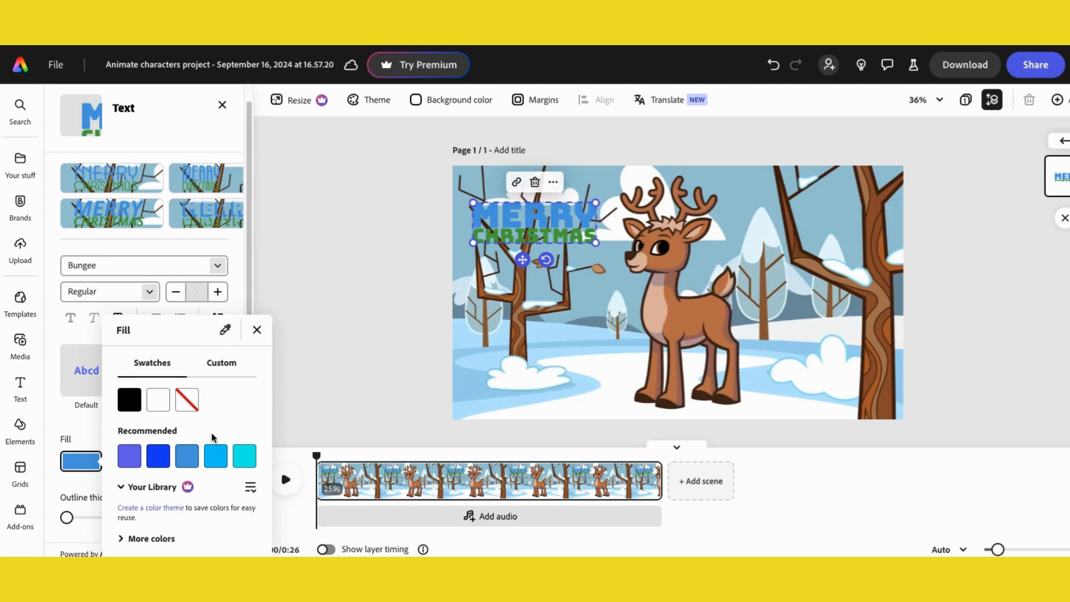
pyautogui.click(222, 363)
pyautogui.moveTo(199, 363); pyautogui.dragTo(119, 368)
pyautogui.click(322, 362)
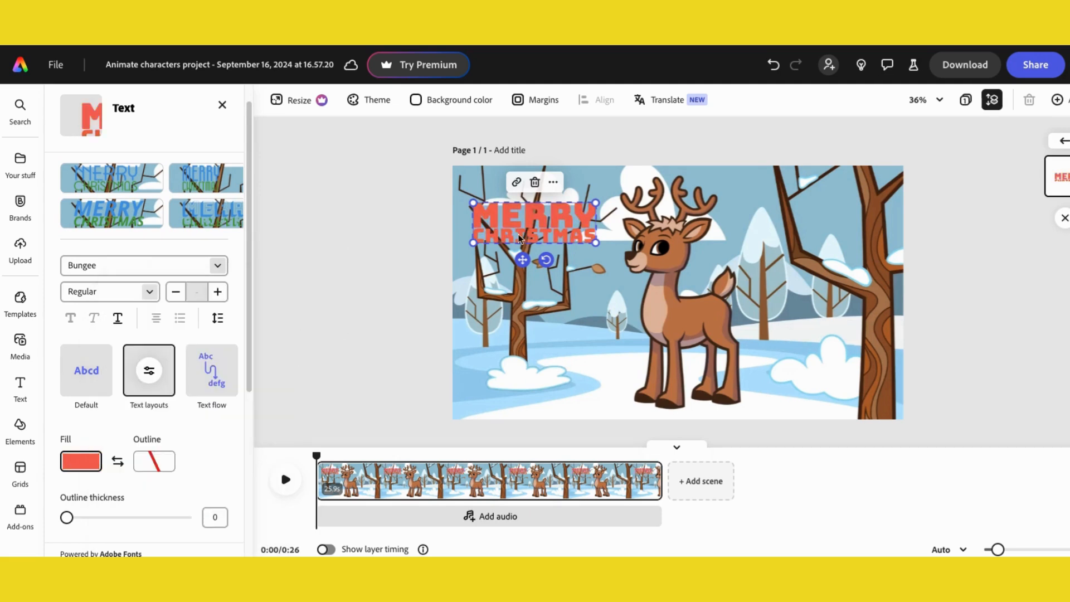
# - Resize and reposition the MERRY CHRISTMAS text into the lower left corner of the scene
pyautogui.moveTo(595, 243); pyautogui.dragTo(640, 257)
pyautogui.moveTo(546, 228); pyautogui.dragTo(533, 217)
pyautogui.moveTo(543, 262)
pyautogui.mouseDown()
pyautogui.moveTo(507, 243)
pyautogui.moveTo(555, 261)
pyautogui.mouseUp()
pyautogui.moveTo(523, 228); pyautogui.dragTo(519, 371)
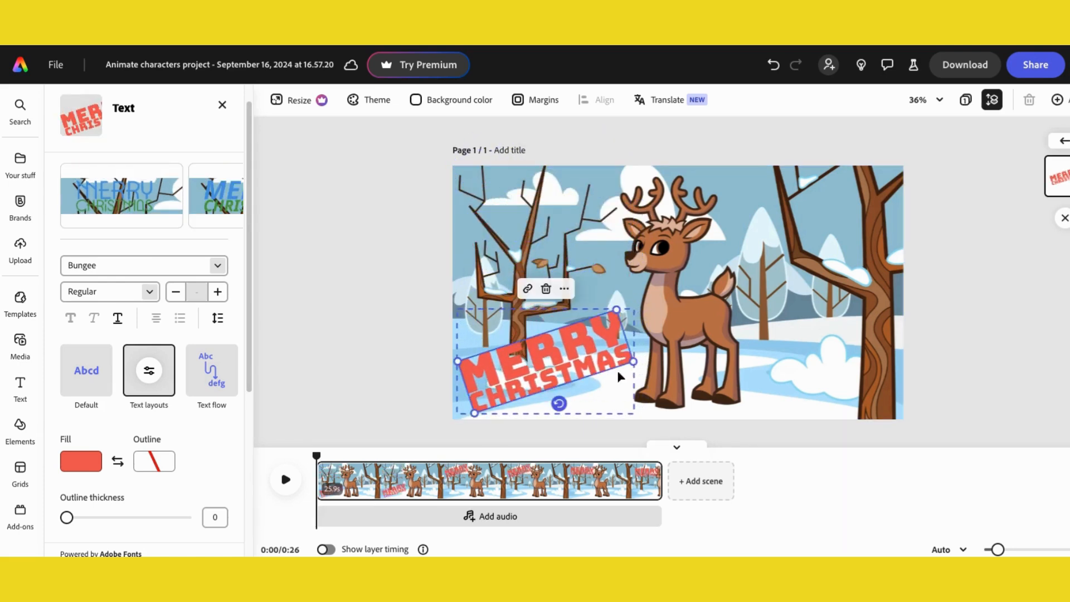
pyautogui.moveTo(615, 359); pyautogui.dragTo(526, 407)
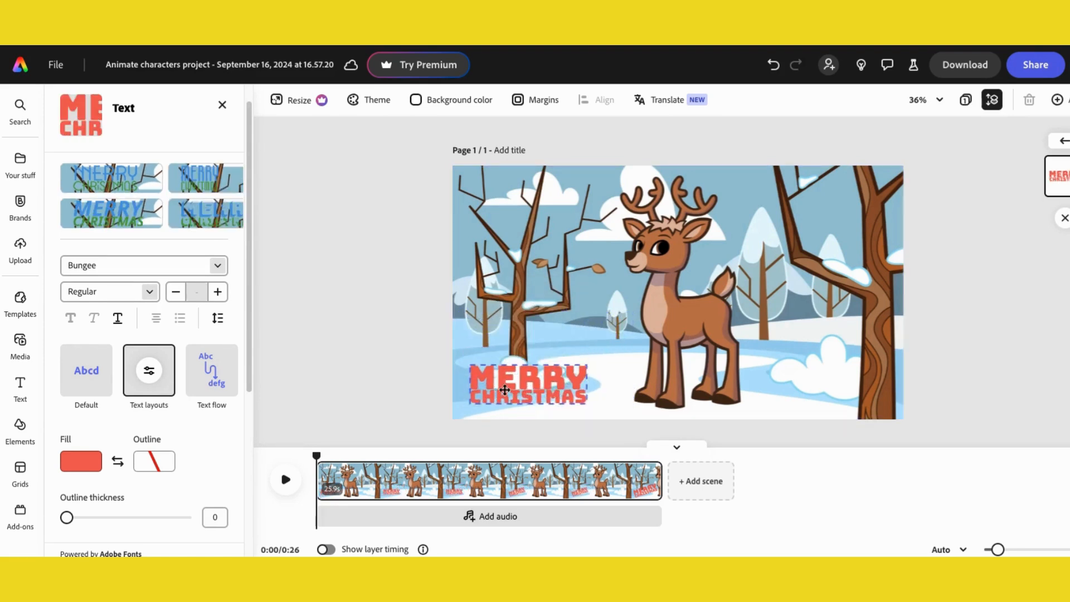
pyautogui.click(321, 350)
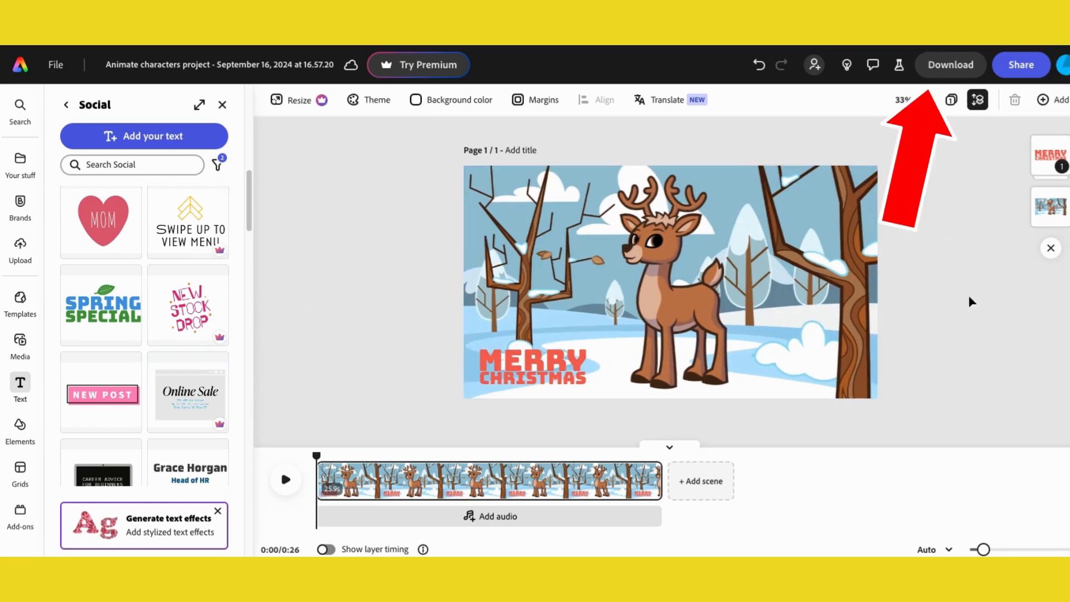
# - Download the video as MP4 at 1080p (Original size) and close the completion dialog
pyautogui.click(943, 67)
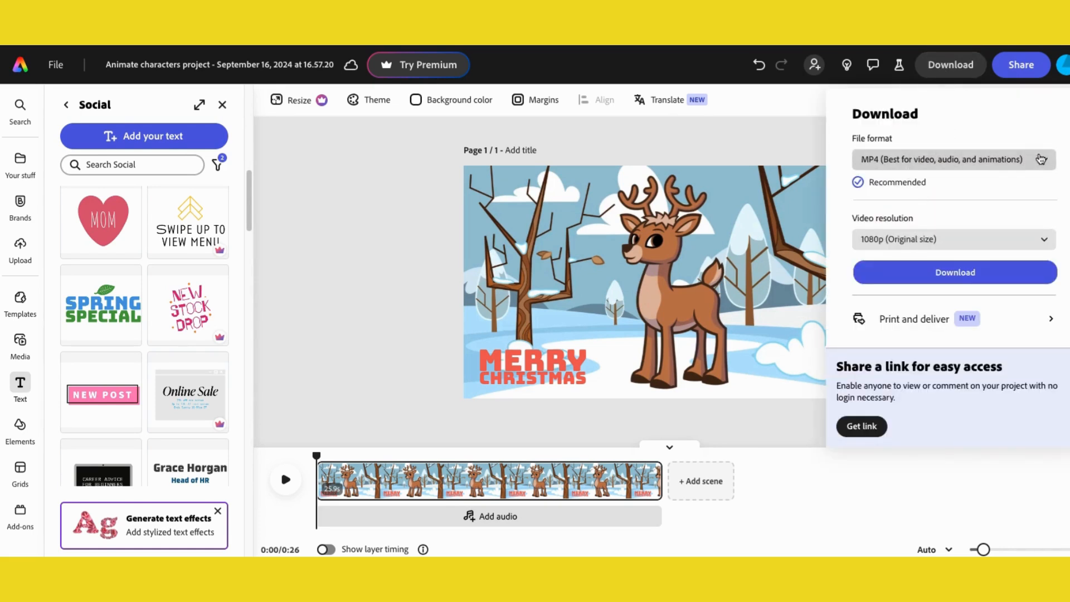
pyautogui.click(950, 162)
pyautogui.click(892, 250)
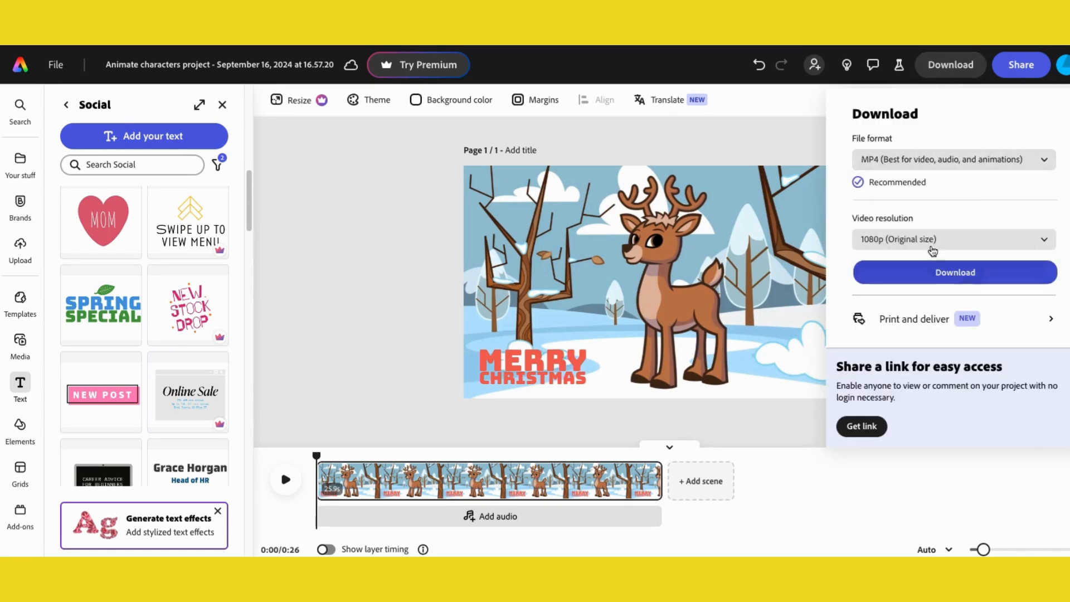
pyautogui.click(903, 243)
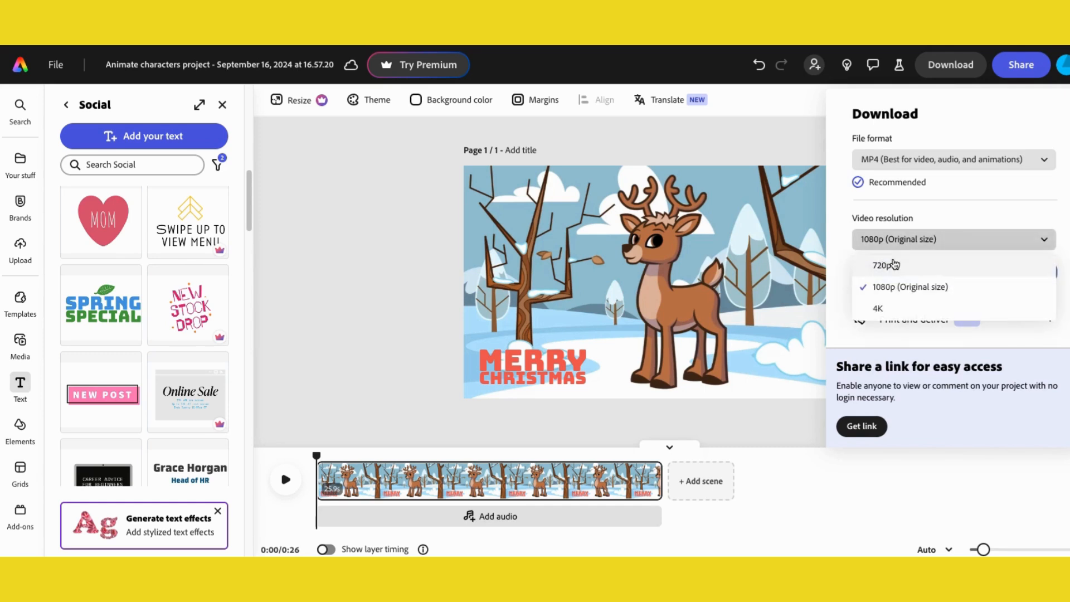
pyautogui.click(957, 215)
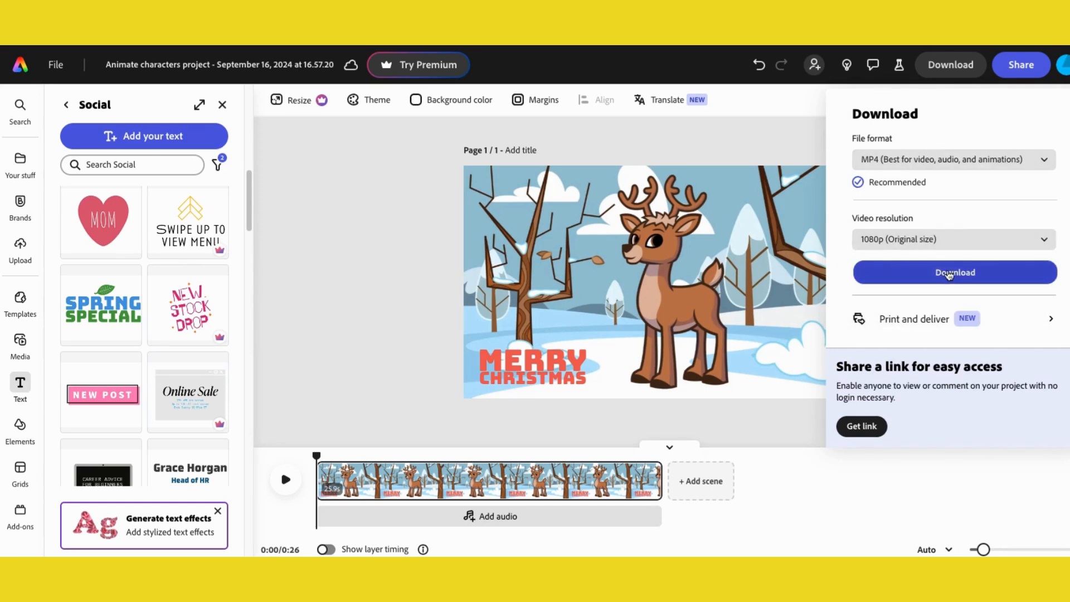
pyautogui.click(928, 273)
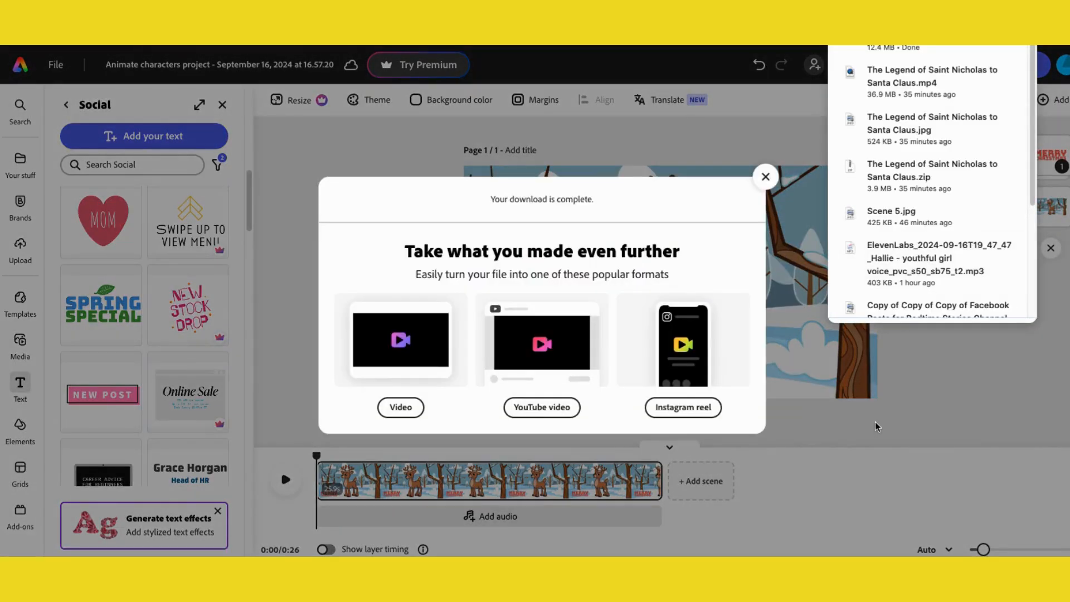
pyautogui.click(765, 177)
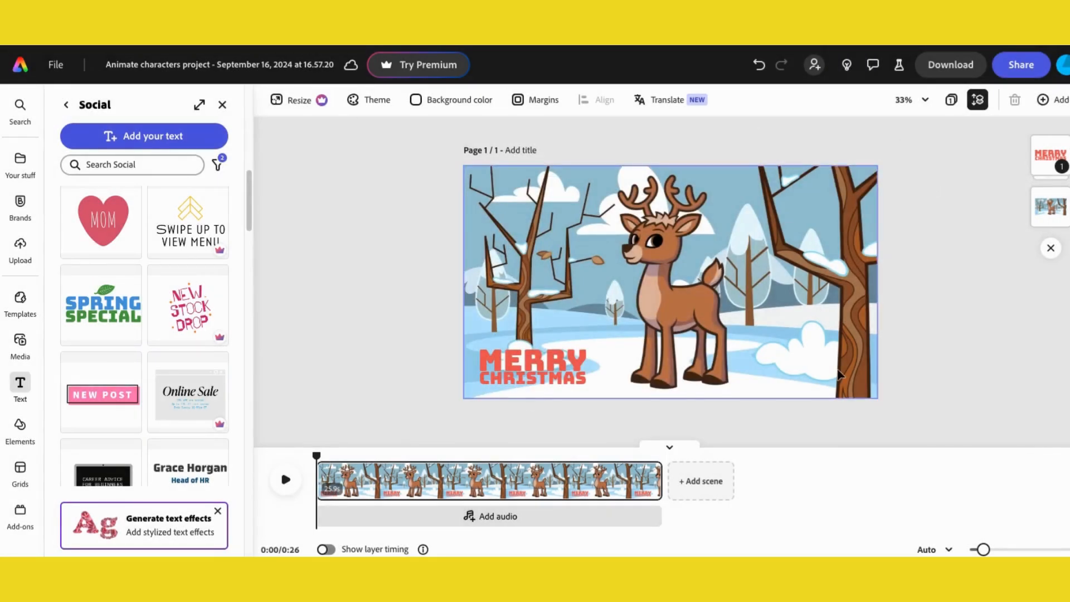